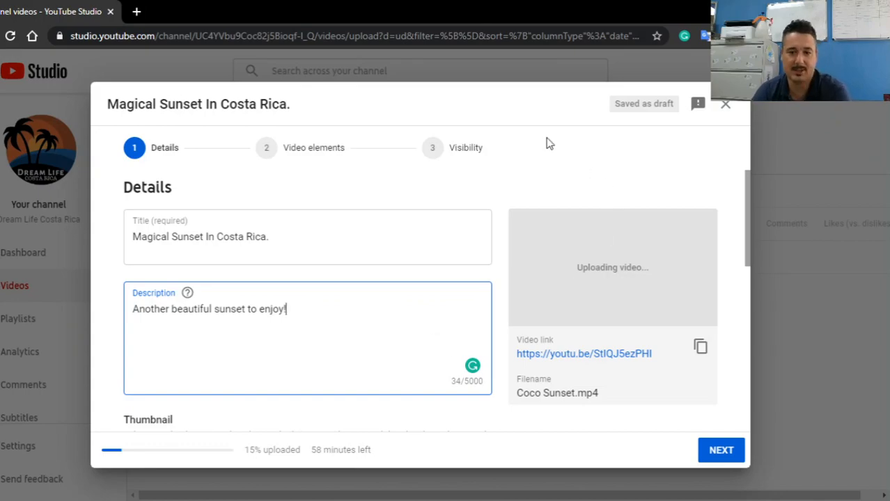
Review the description and thumbnail sections in the upload details of the "Magical Sunset In Costa Rica." video.
scroll(292, 411, "down", 3)
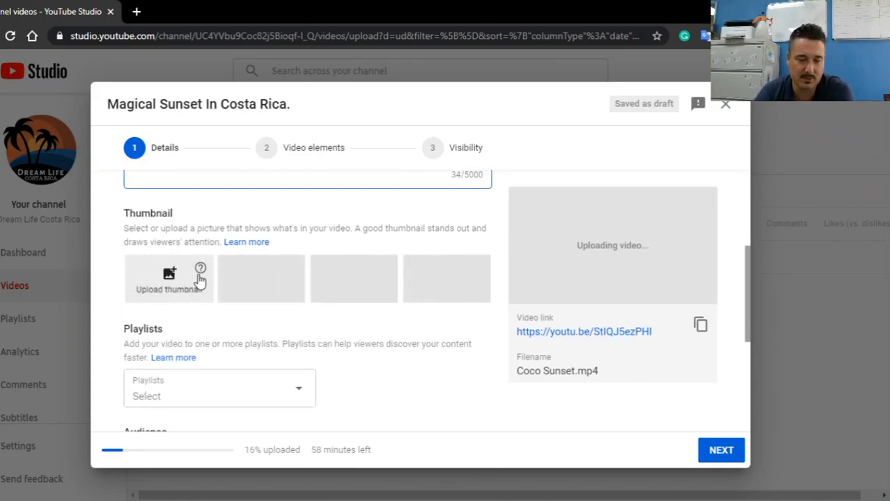
mouse_move(200, 277)
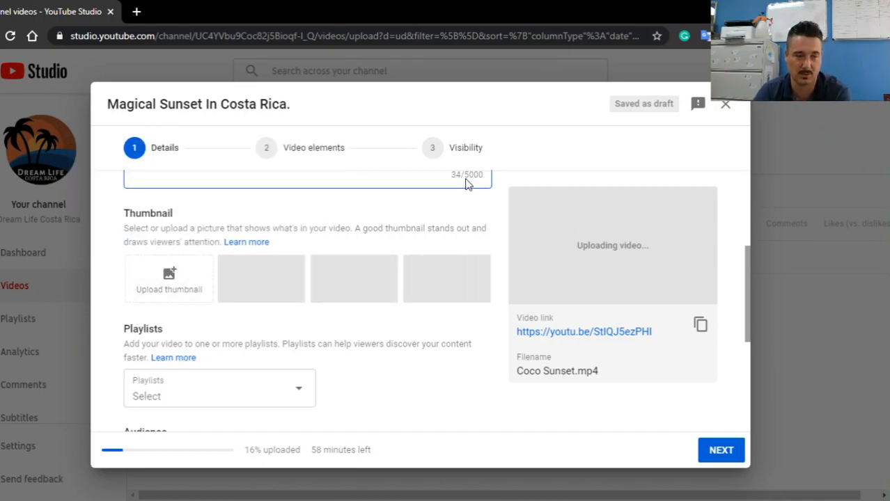
scroll(255, 292, "up", 3)
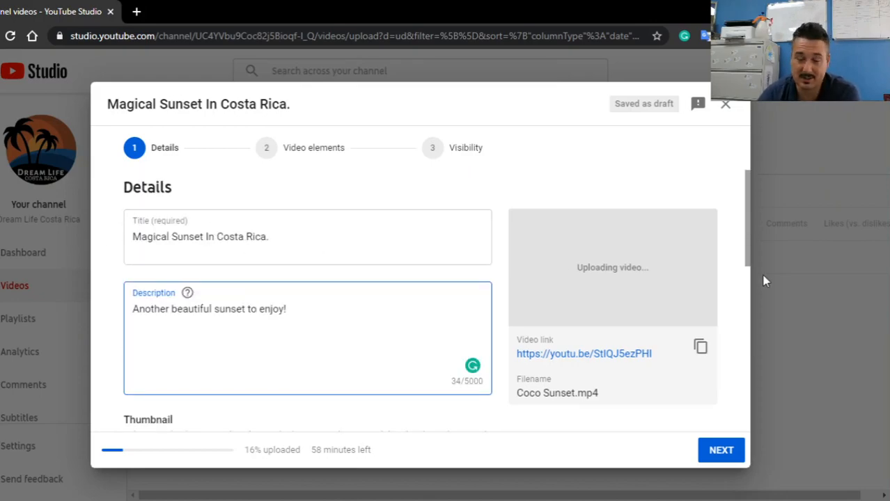
scroll(417, 292, "down", 3)
scroll(475, 333, "up", 3)
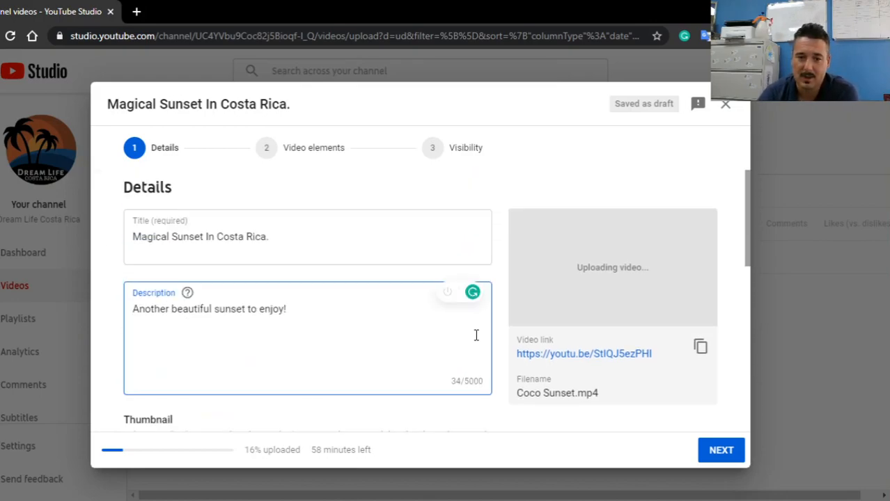
scroll(415, 364, "down", 3)
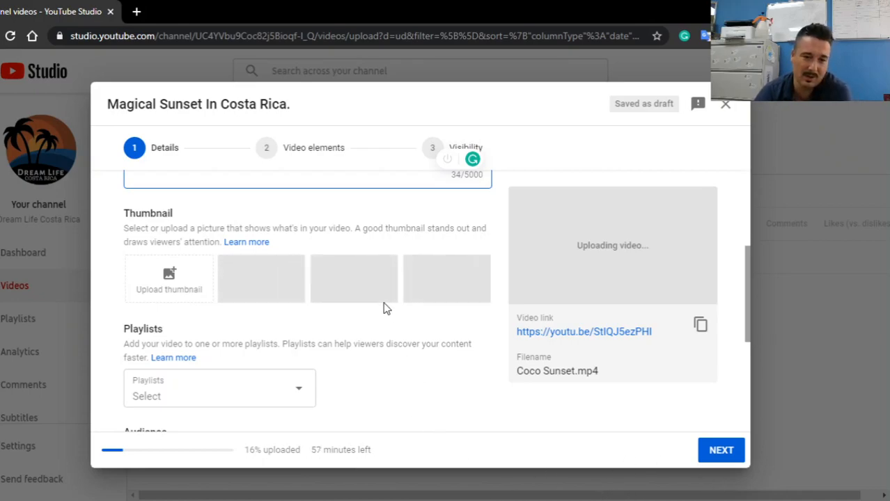
scroll(435, 194, "up", 1)
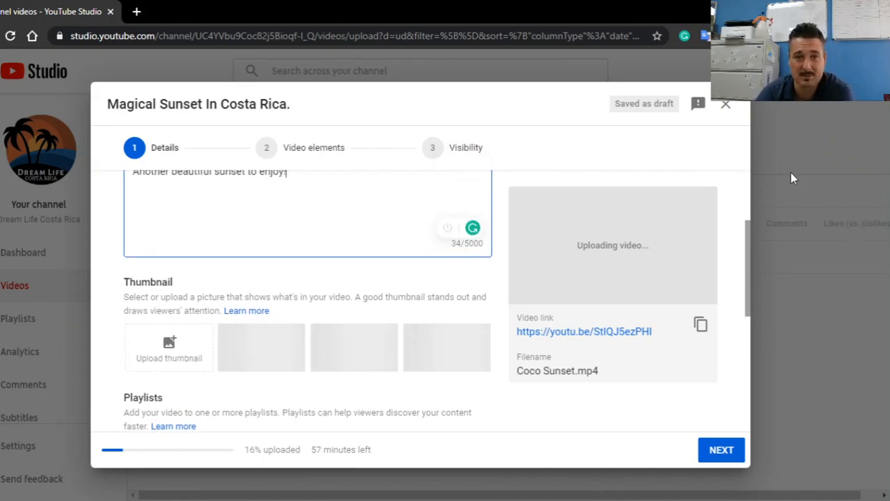
left_click(800, 192)
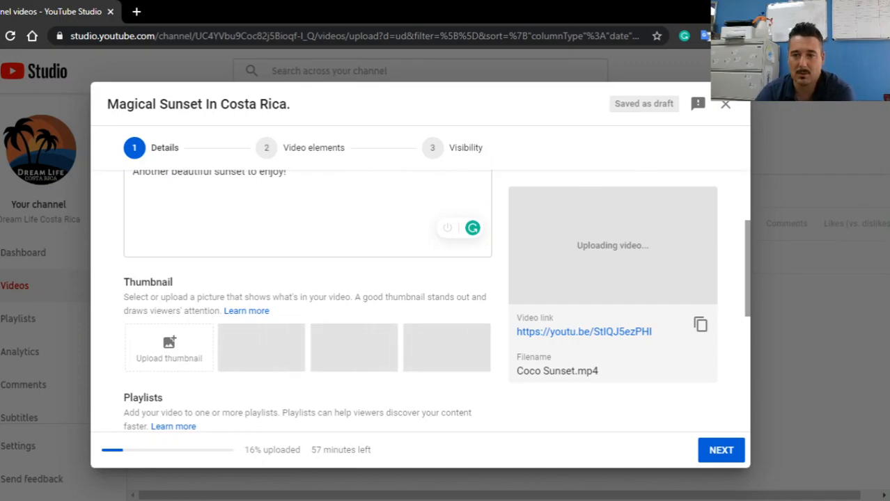
Open canva.com in a new browser tab and look up the YouTube Thumbnail templates.
left_click(137, 12)
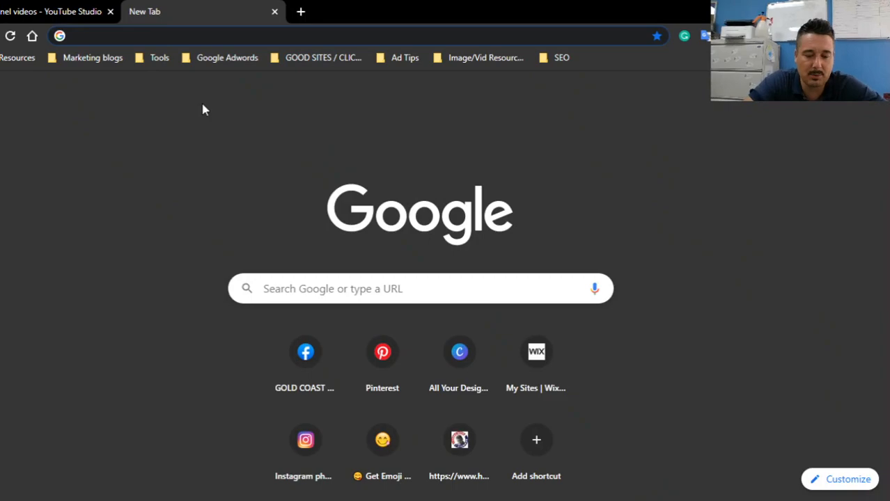
type("Canva")
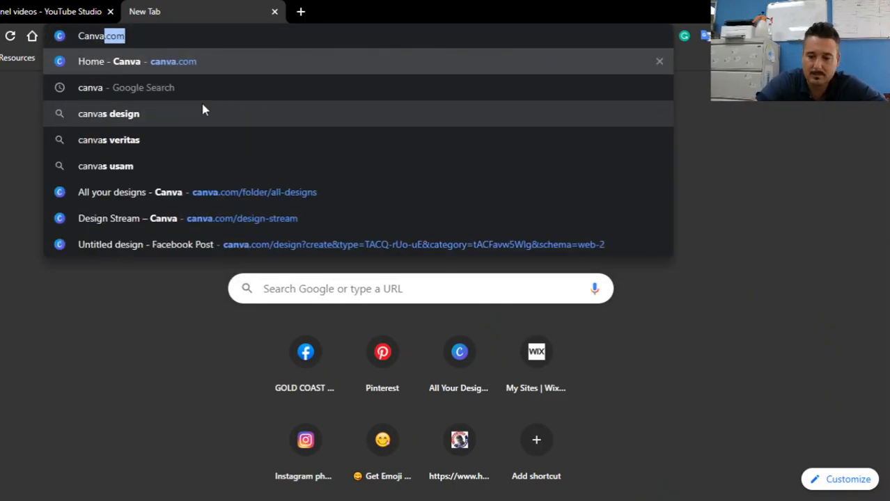
key("Return")
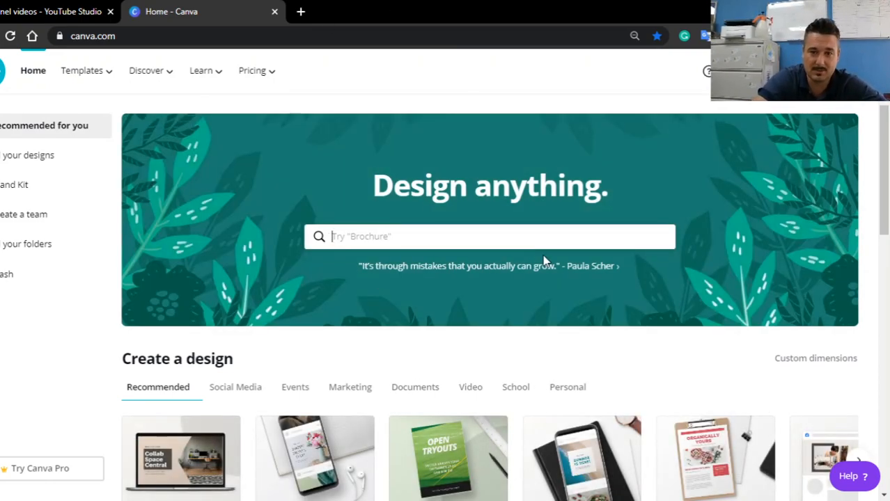
type("you")
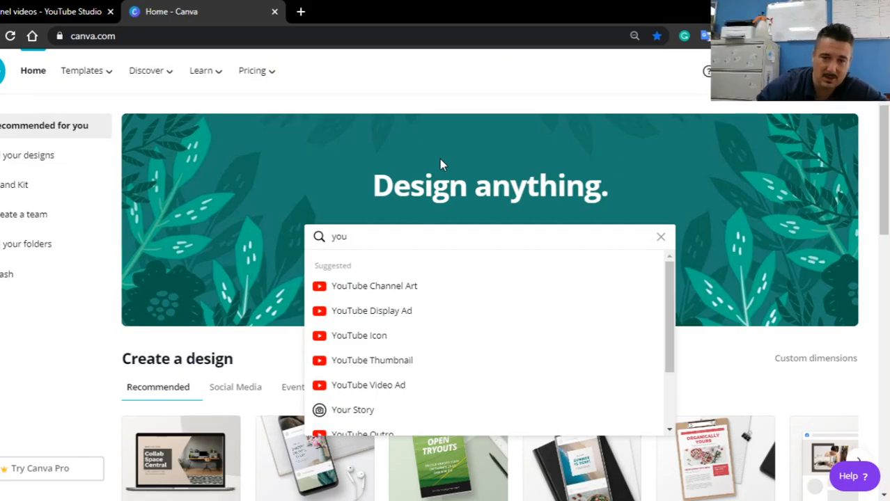
left_click(439, 364)
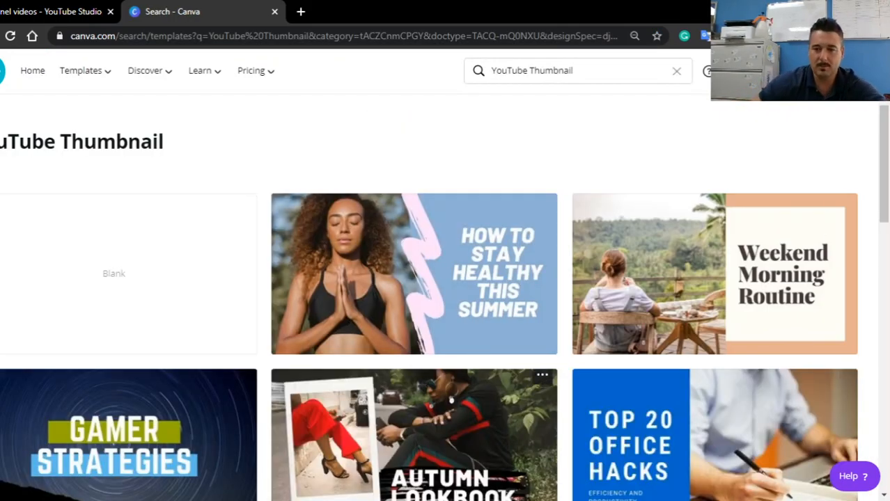
Browse the YouTube Thumbnail templates and open the "Beautiful Hawaii" beach design for editing.
scroll(421, 390, "down", 10)
scroll(421, 395, "down", 7)
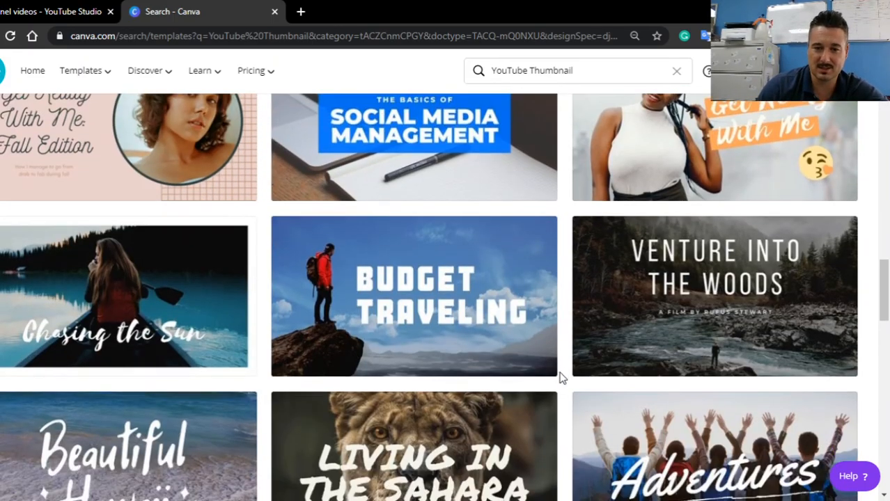
scroll(330, 184, "down", 4)
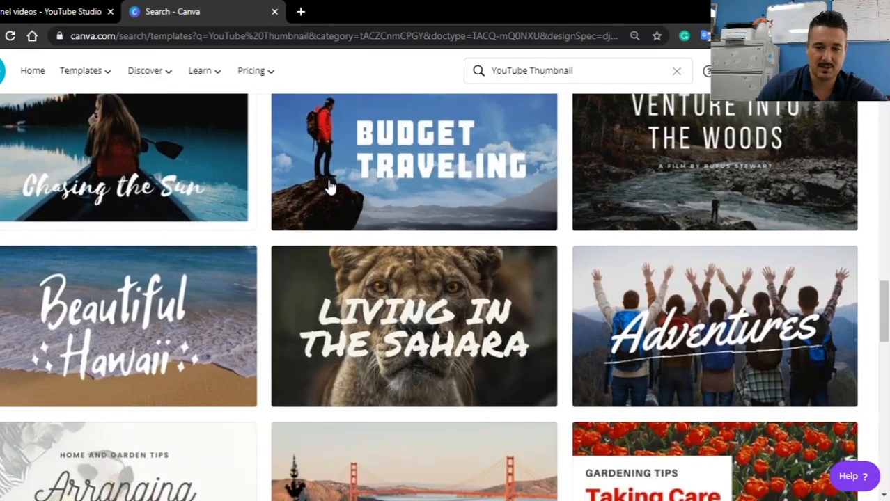
scroll(336, 186, "up", 1)
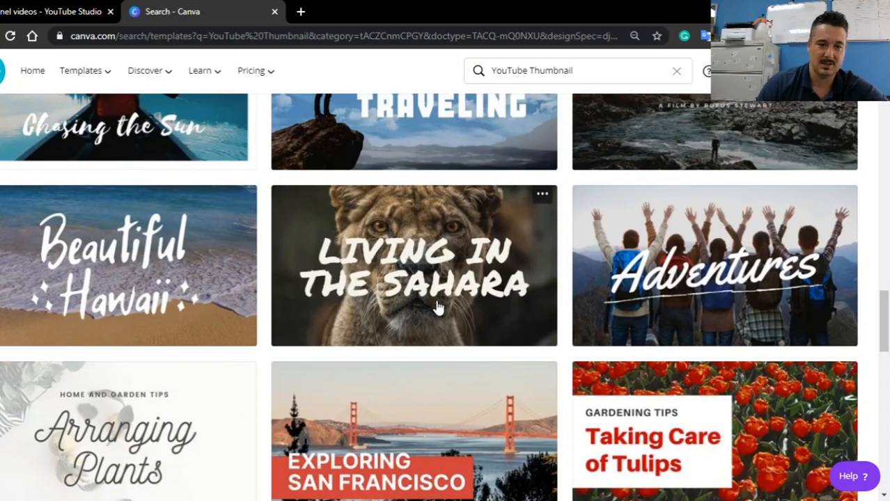
scroll(179, 328, "down", 2)
scroll(105, 317, "up", 1)
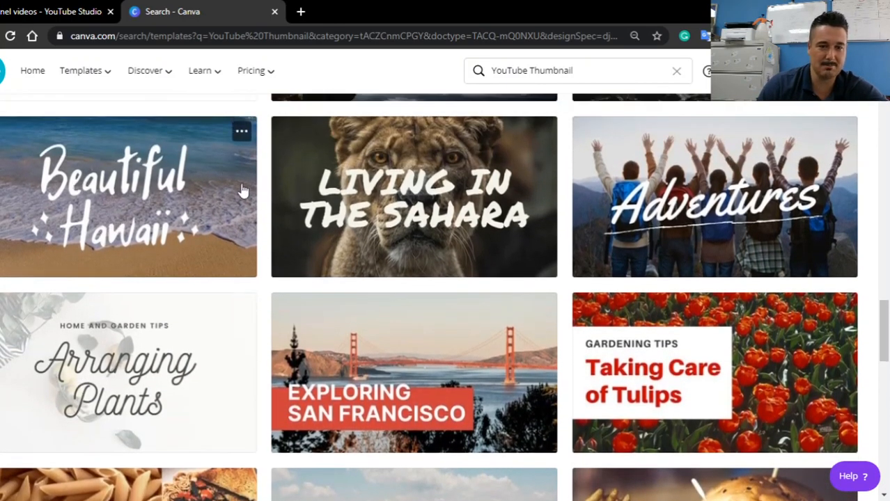
scroll(239, 184, "down", 4)
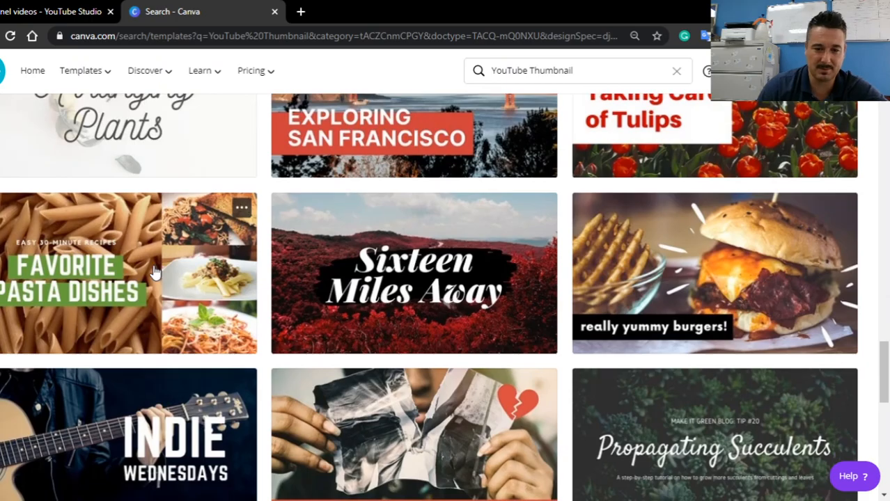
scroll(155, 272, "down", 13)
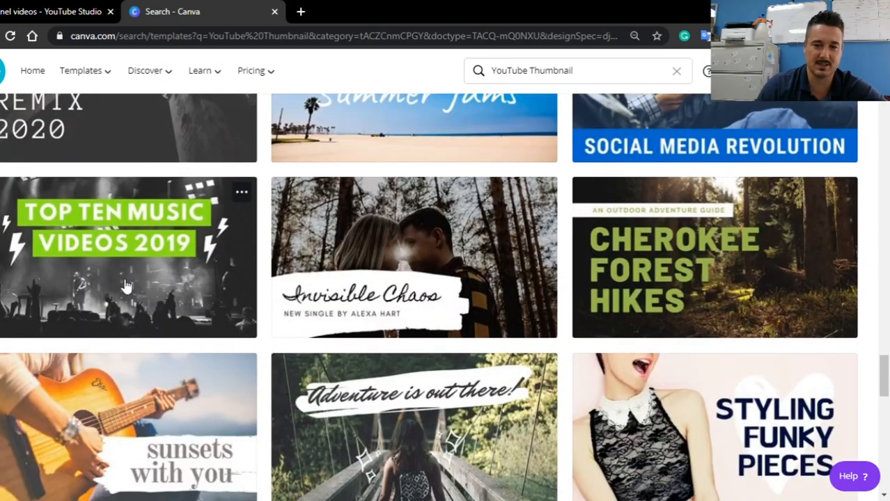
scroll(125, 286, "up", 15)
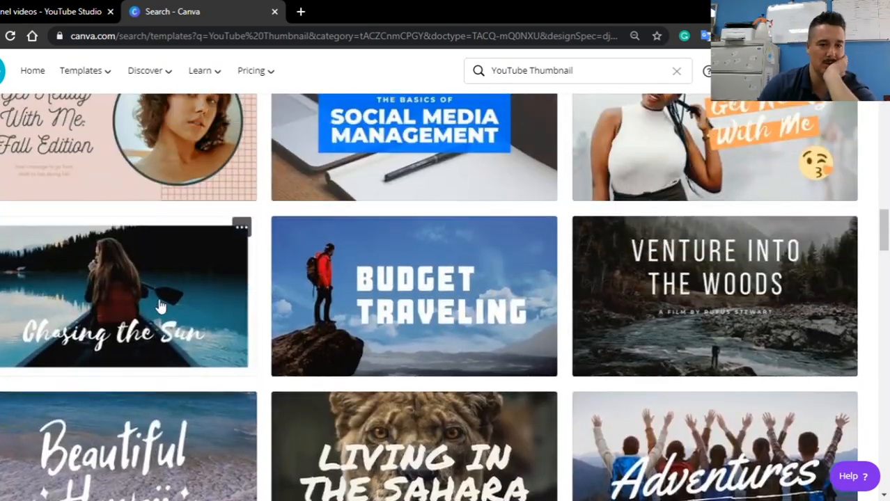
scroll(161, 307, "down", 2)
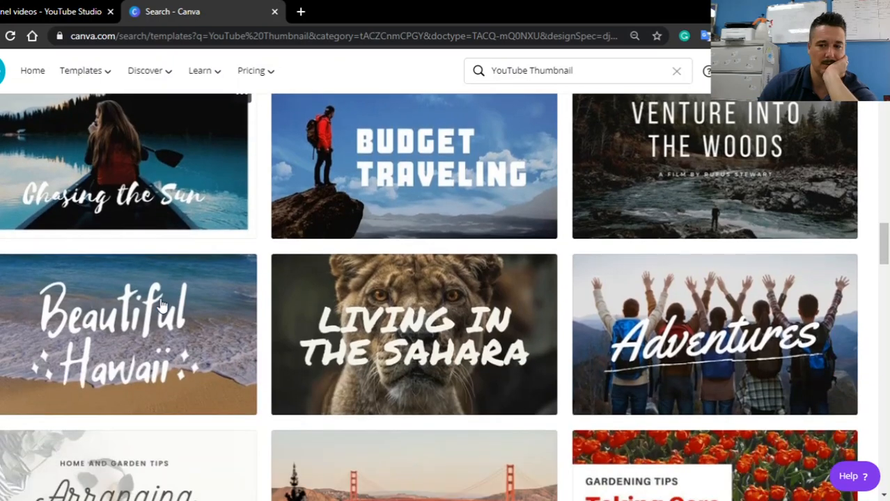
left_click(202, 348)
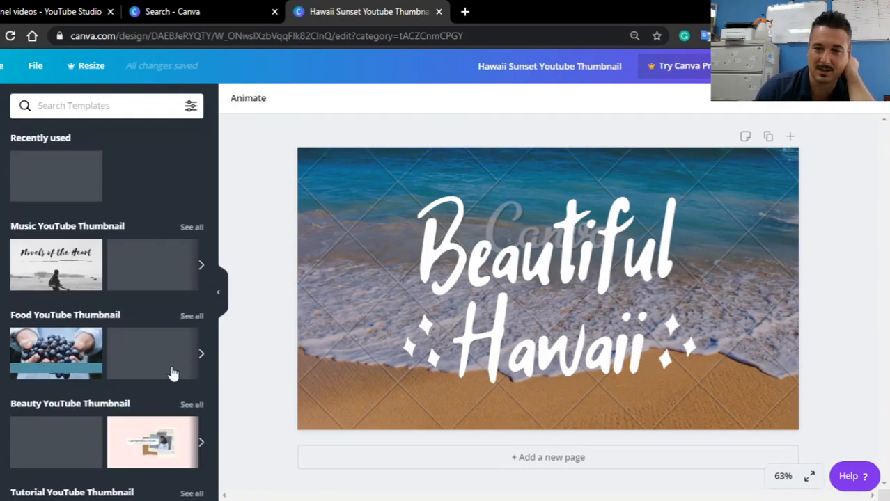
Delete the beach background photo from the "Beautiful Hawaii" design and return to the Canva home page.
left_click(359, 301)
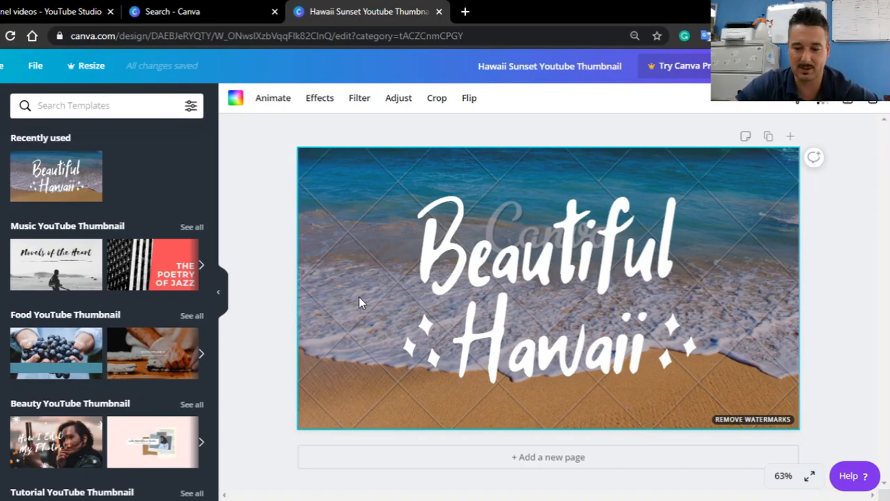
key("Delete")
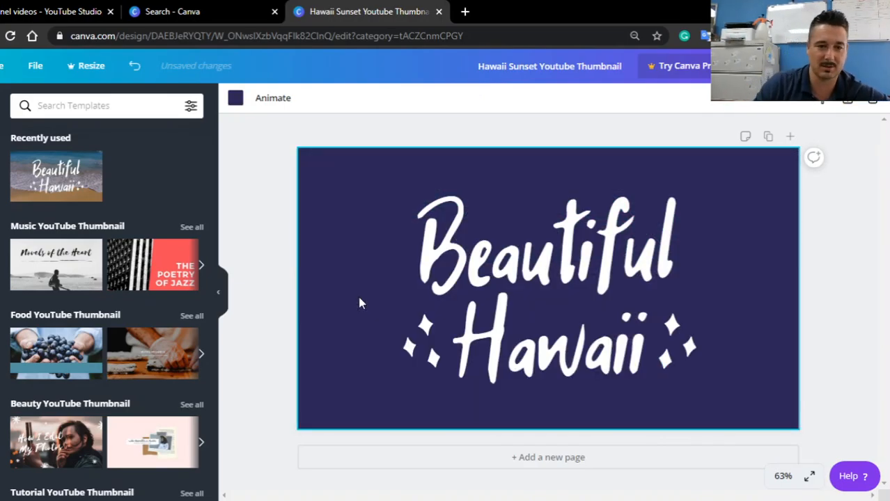
left_click(2, 65)
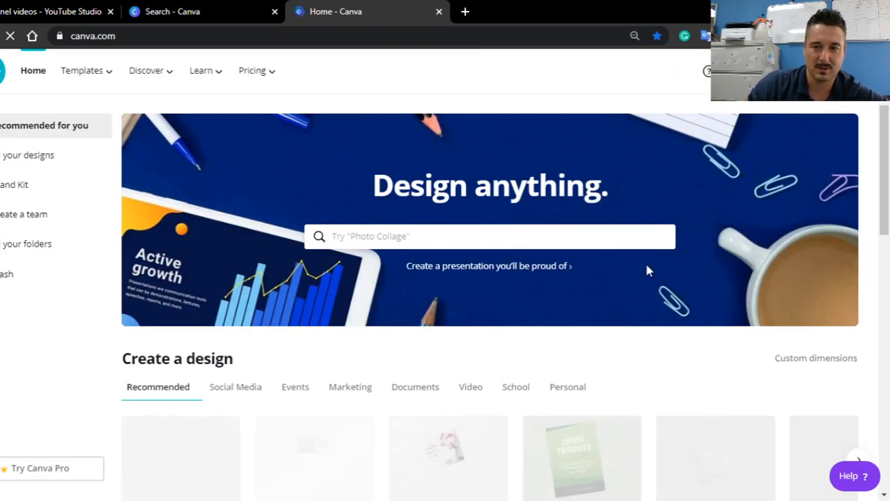
Search Canva for "youtube" and narrow the results to YouTube Thumbnail templates.
type("youtube")
key("Return")
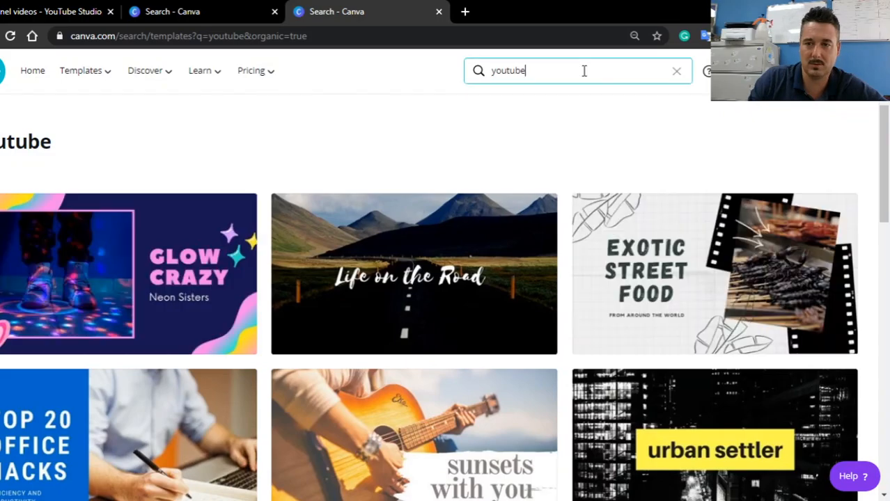
left_click(582, 72)
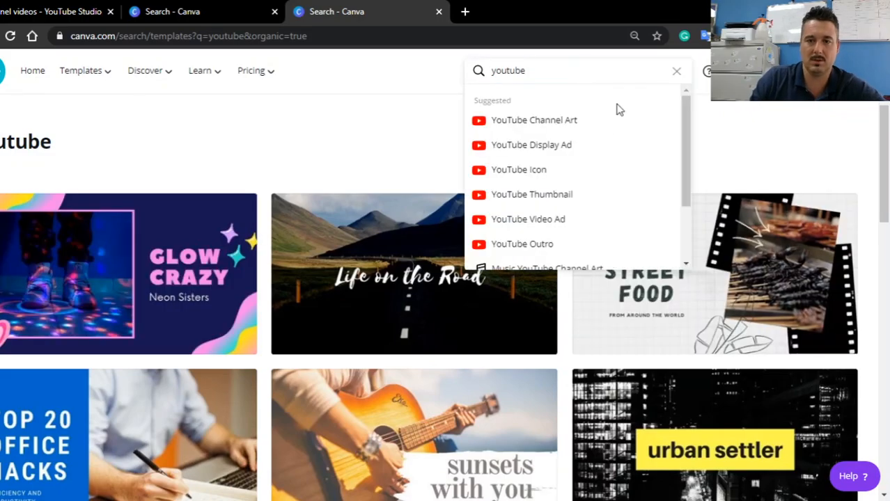
left_click(562, 197)
Find the "The Journey Inside You" sunset template among the thumbnails and open it for editing.
scroll(606, 278, "down", 3)
scroll(648, 310, "up", 3)
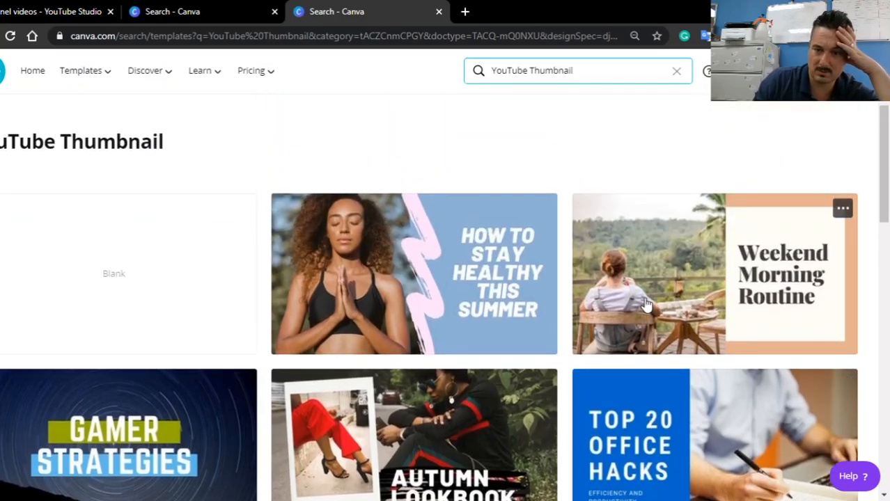
scroll(647, 282, "down", 7)
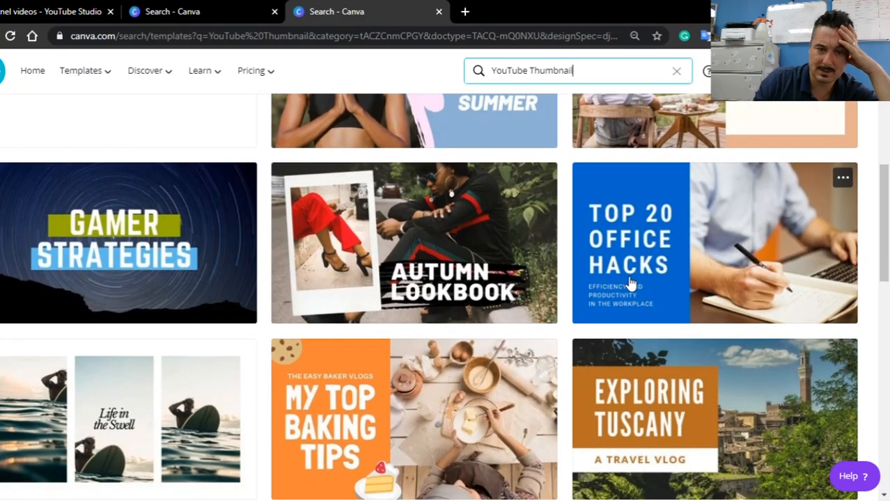
scroll(627, 218, "down", 3)
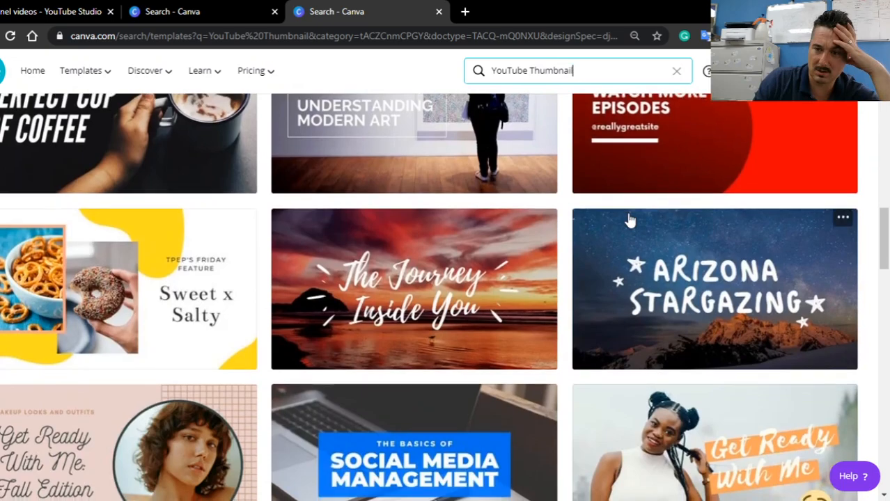
scroll(628, 219, "up", 3)
scroll(703, 376, "down", 5)
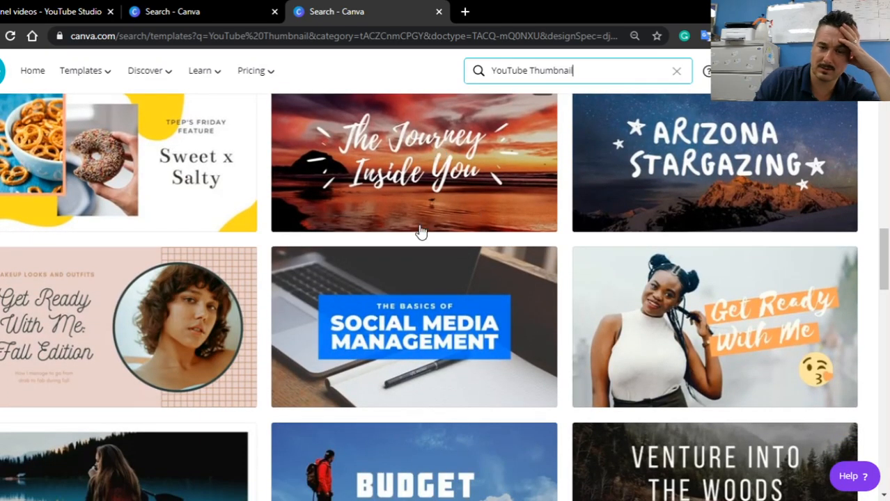
left_click(474, 222)
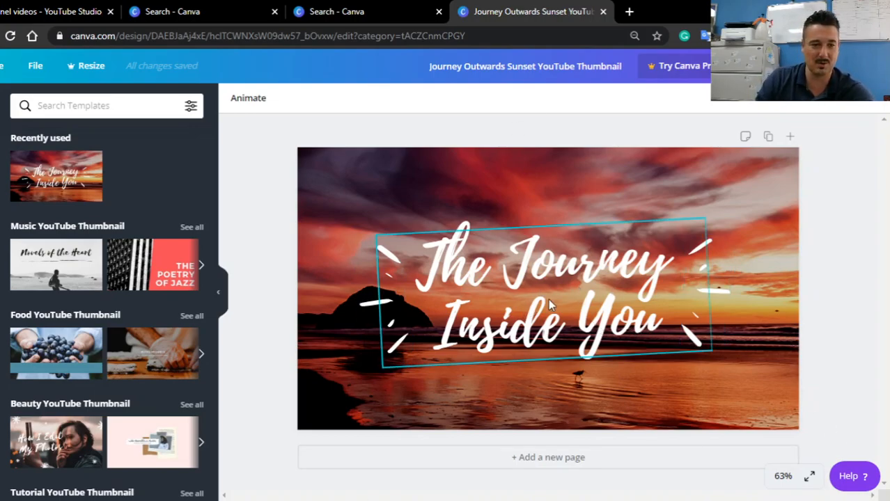
Try Archivo Black, Bebas Neue and Bukhari Script on the "The Journey Inside You" text, and set its font to Eczar SemiBold.
left_click(672, 306)
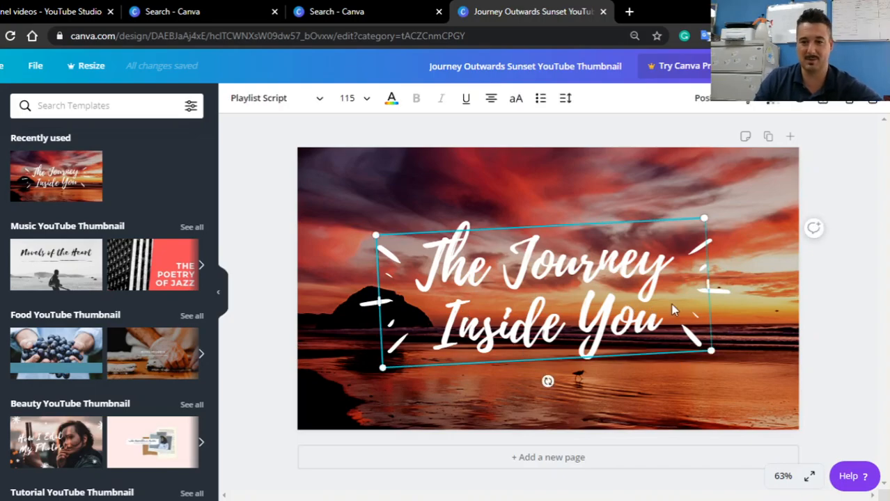
left_click_drag(665, 322, 404, 247)
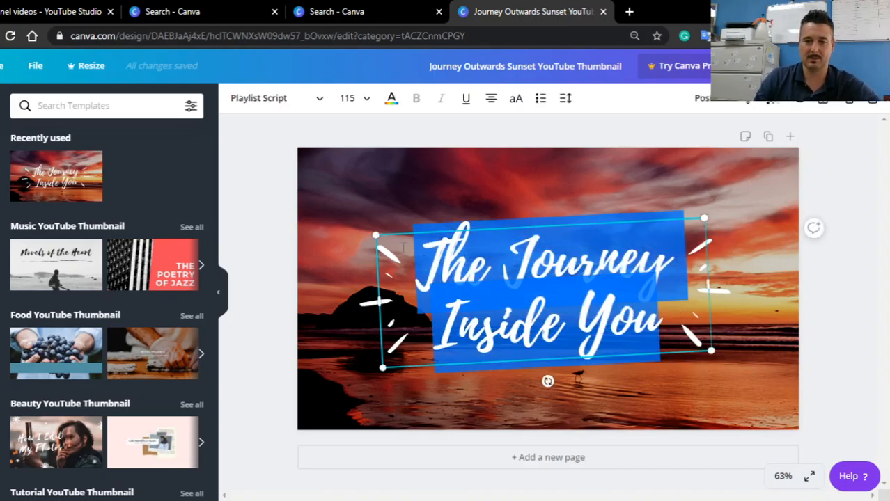
left_click(273, 97)
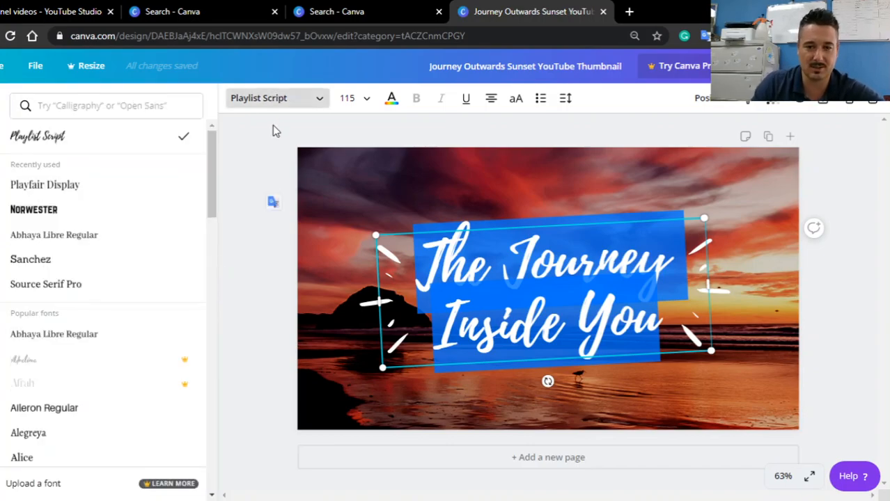
scroll(80, 196, "down", 5)
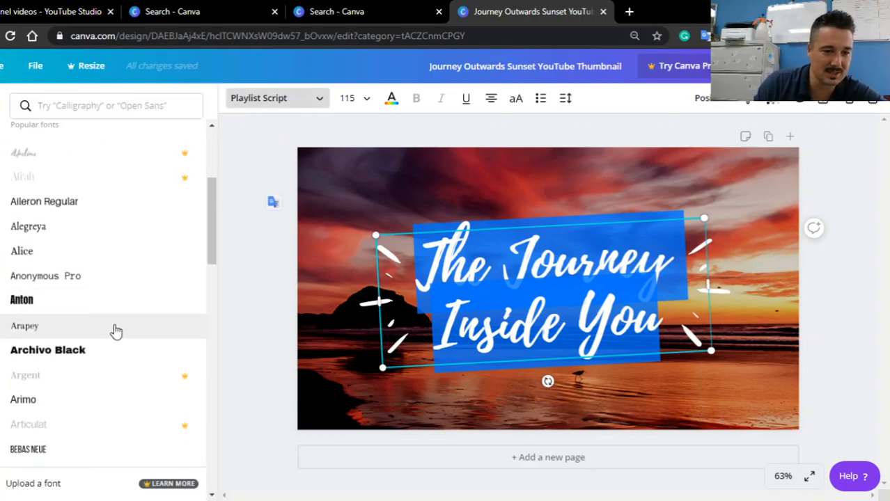
left_click(100, 350)
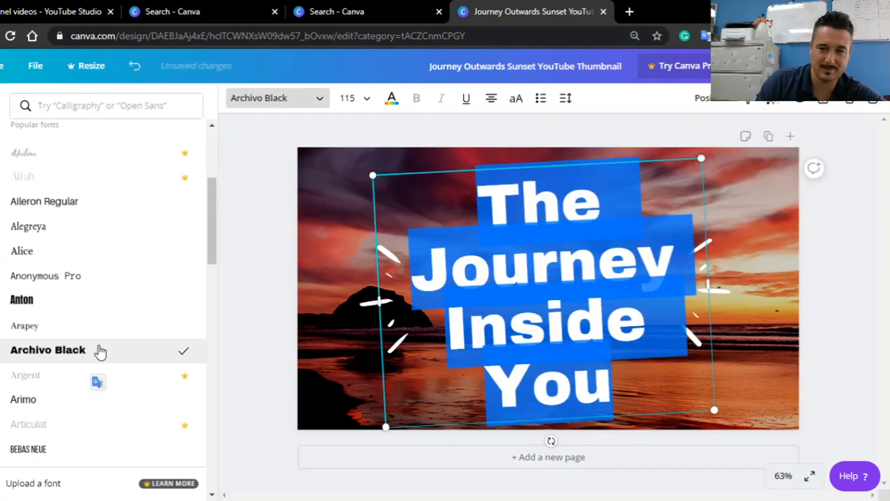
scroll(39, 367, "down", 3)
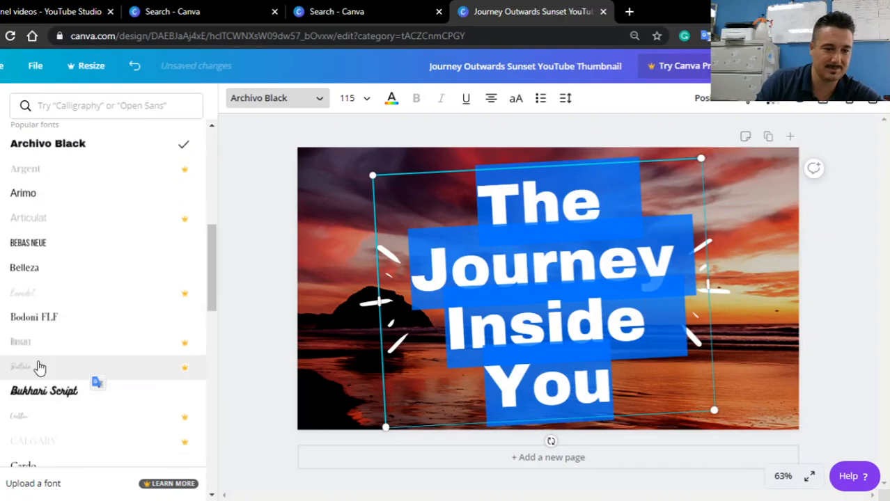
left_click(37, 254)
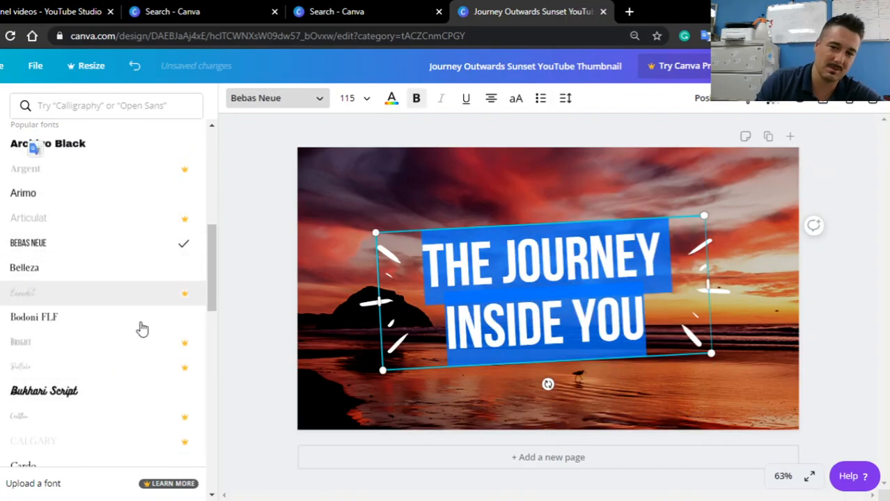
scroll(83, 345, "down", 1)
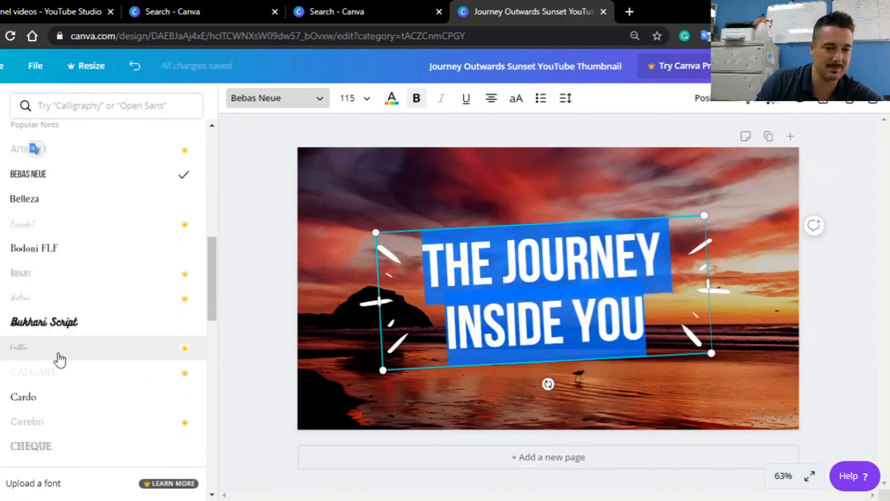
left_click(45, 324)
scroll(74, 333, "down", 4)
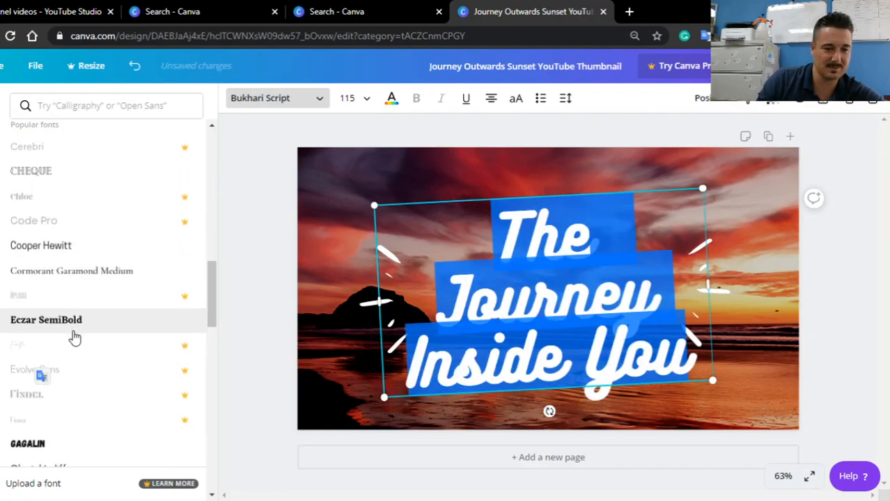
left_click(69, 332)
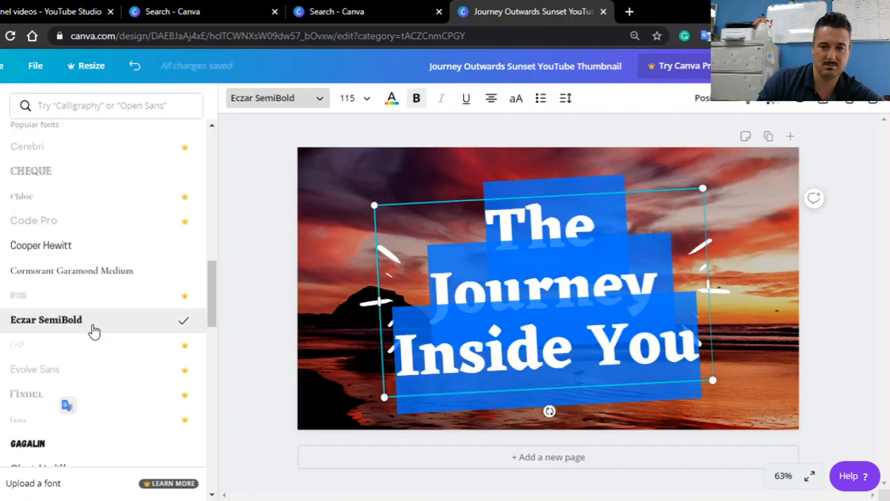
scroll(77, 334, "down", 2)
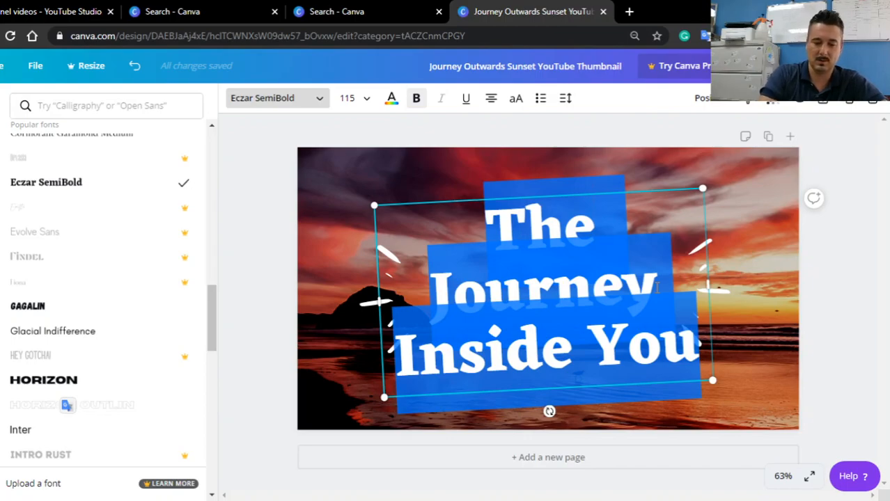
Replace the thumbnail text with "Sun Set".
type("Sun")
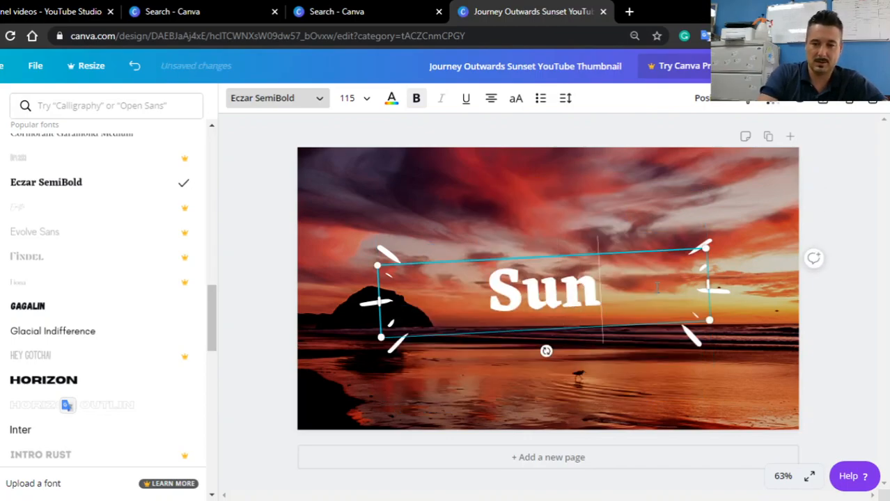
type(" Set")
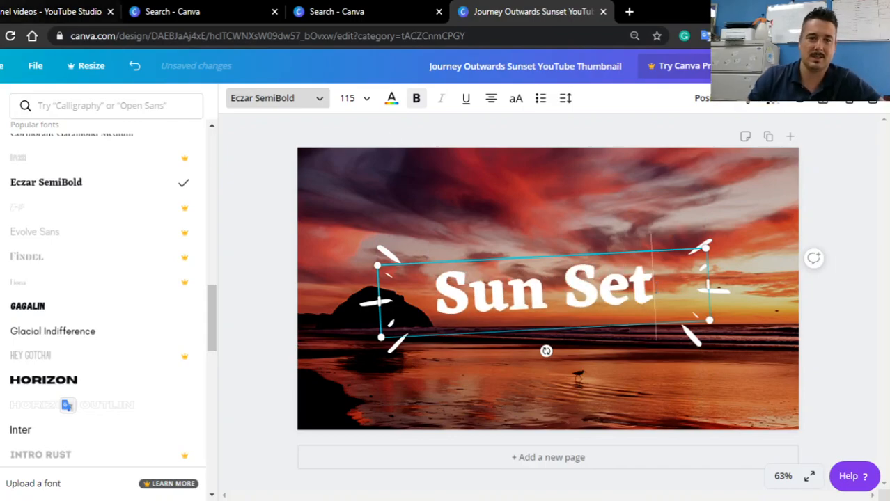
Check the video title in YouTube Studio, and replace the text in the Canva thumbnail with "Magical Sunset In Costa Rica".
left_click(65, 10)
scroll(329, 265, "up", 2)
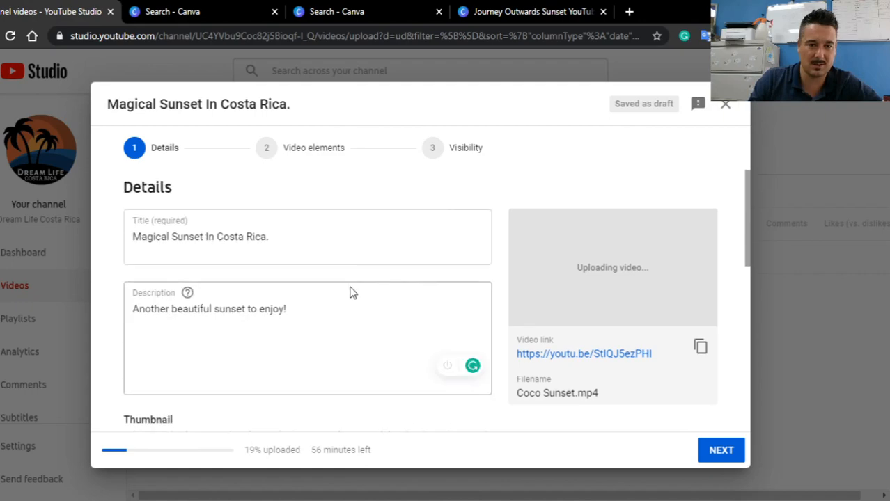
left_click(578, 10)
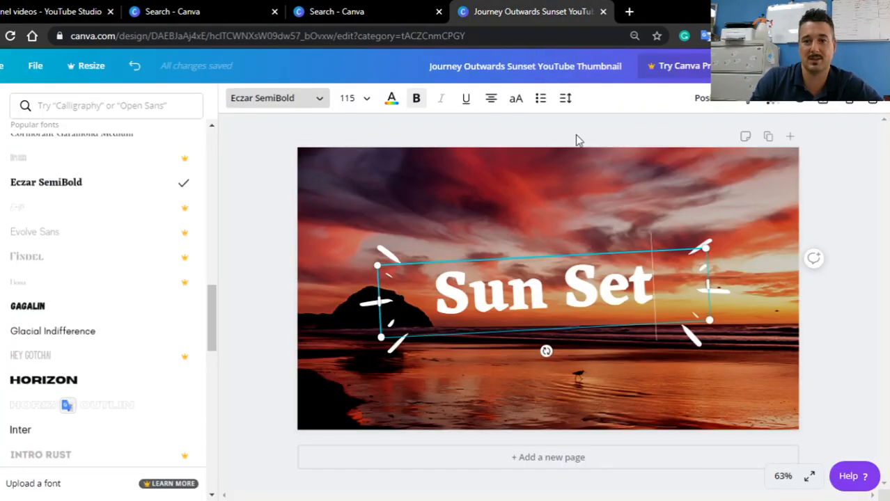
double_click(368, 293)
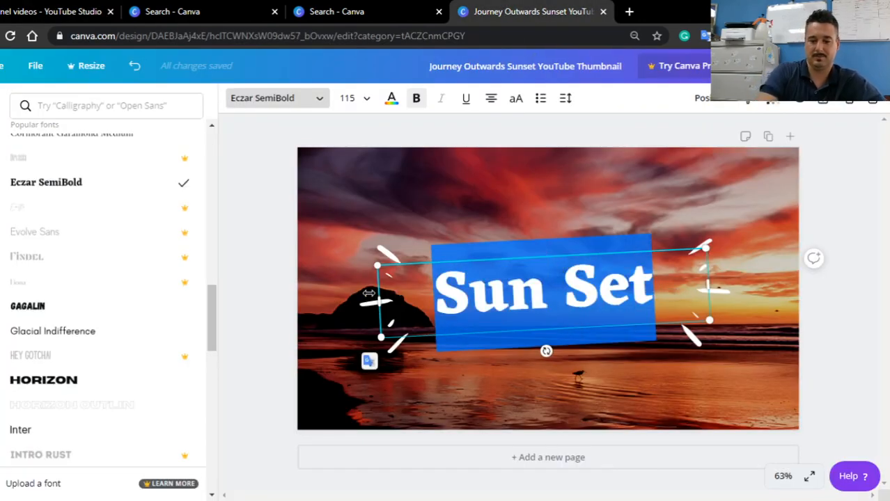
type("Magical")
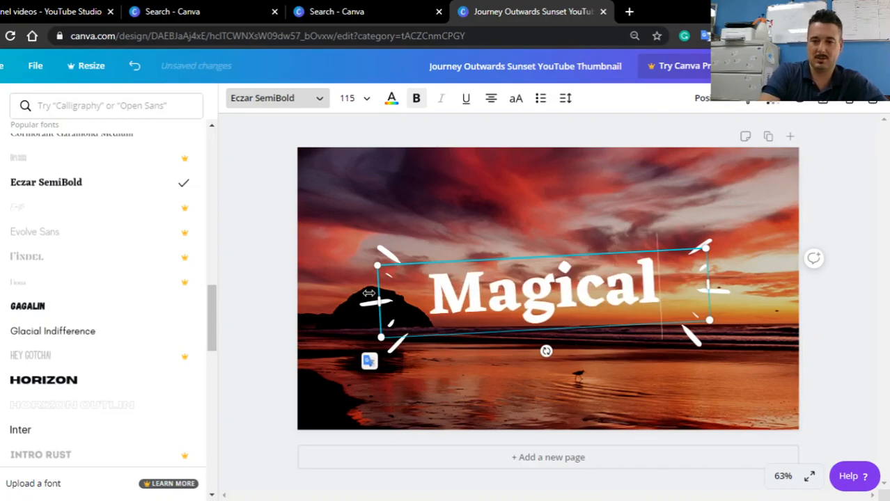
type(" Sun")
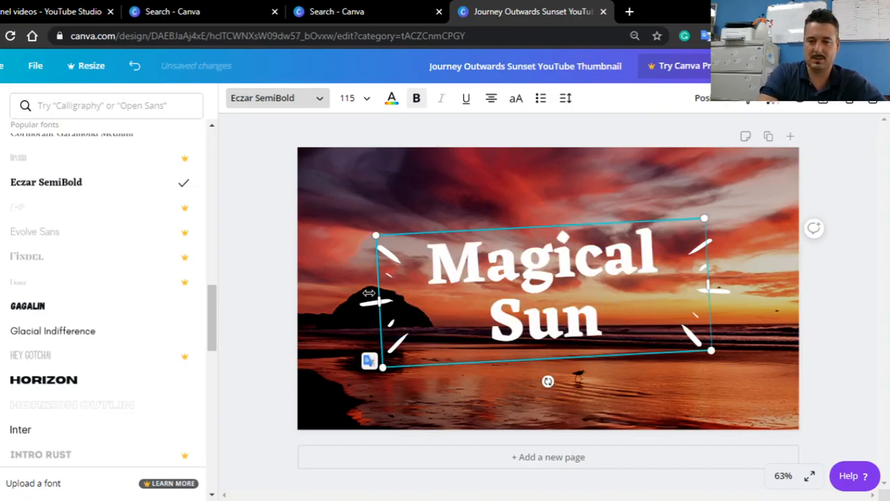
type("set In")
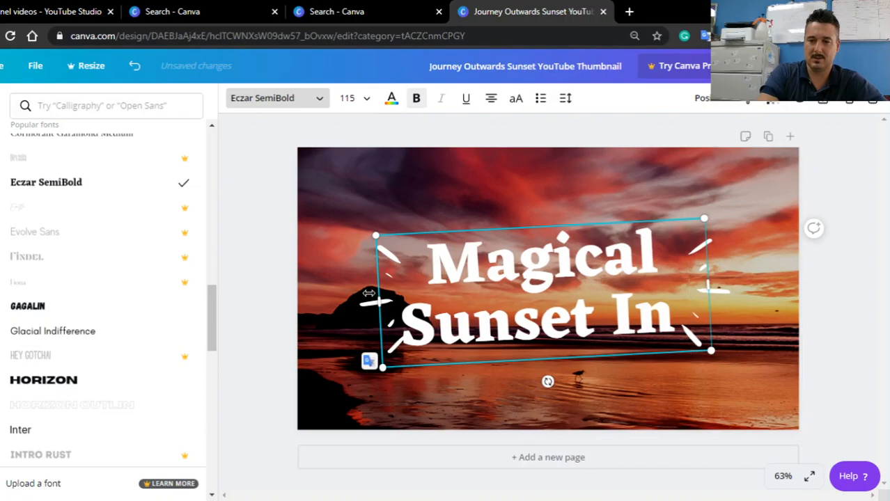
type(" Costa Ric")
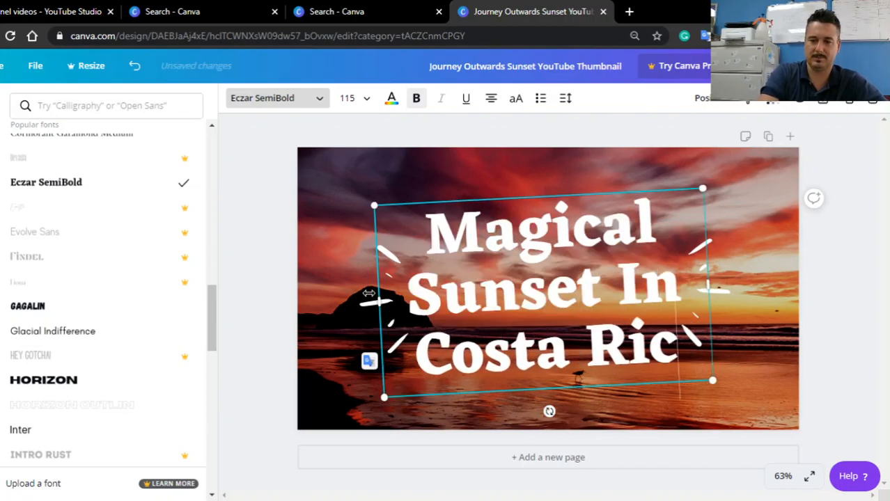
type("a")
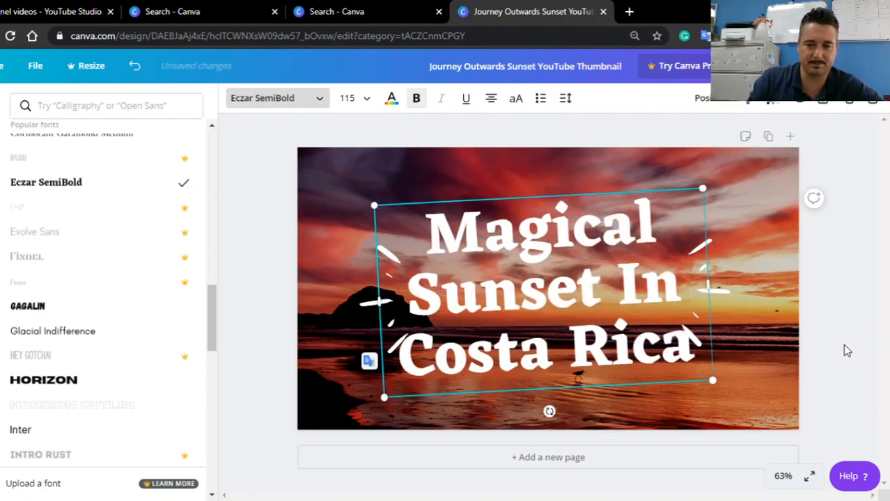
key("Escape")
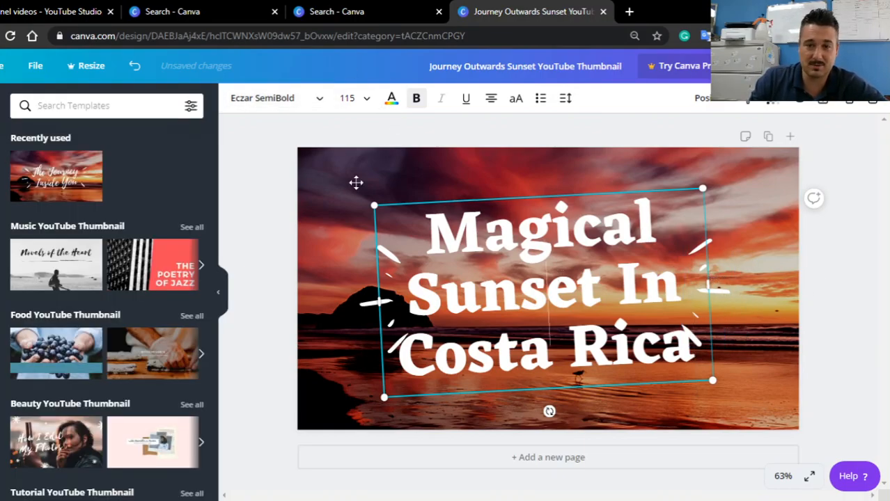
Set the font size of the "Magical Sunset In Costa Rica" text to 96 and deselect it.
left_click(355, 98)
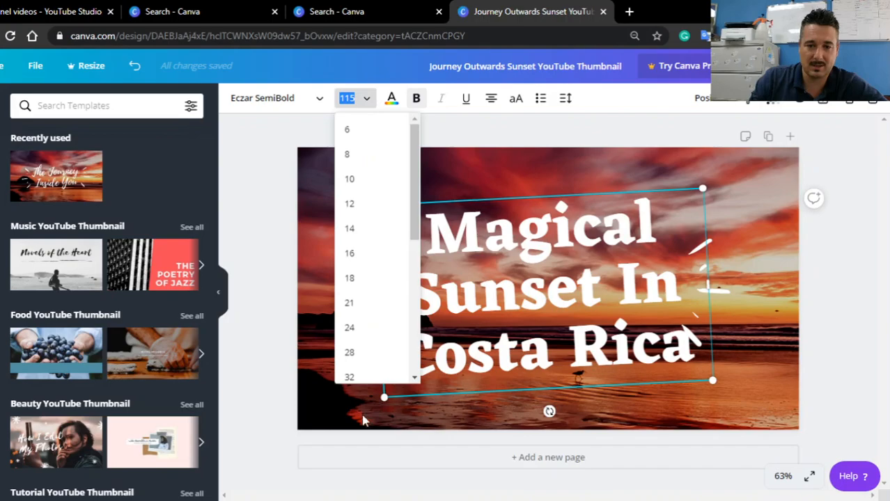
scroll(371, 317, "down", 4)
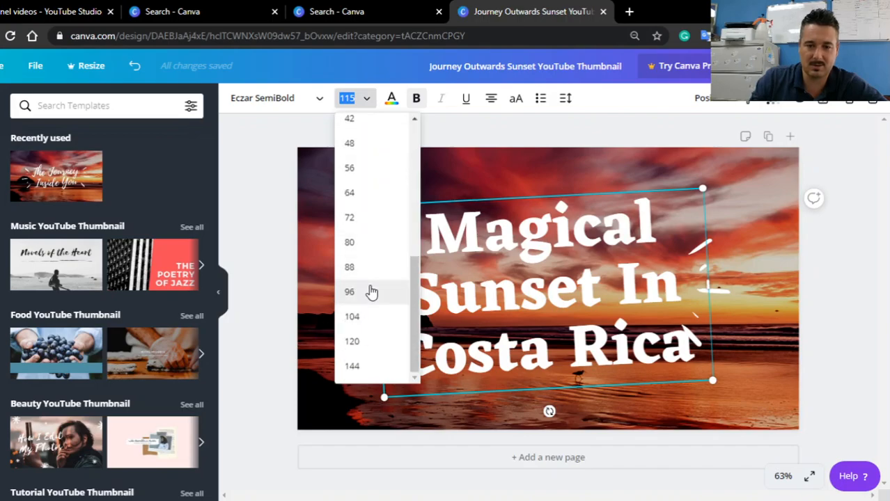
left_click(370, 292)
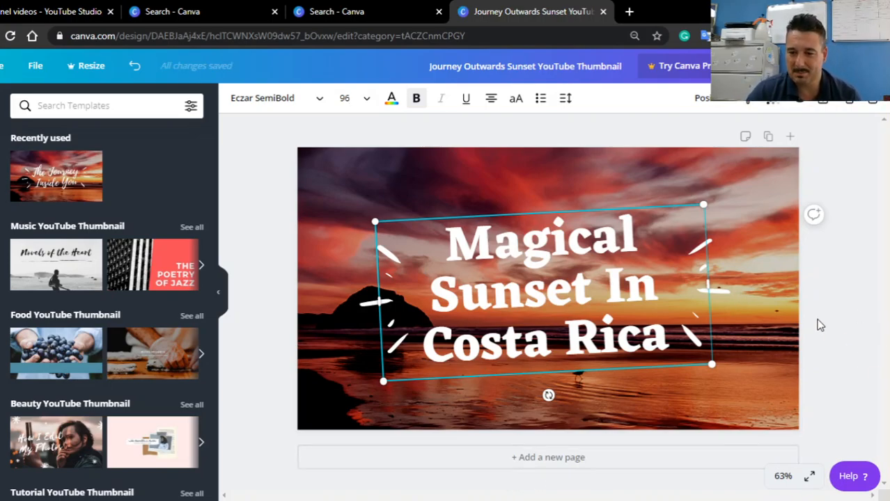
left_click(870, 307)
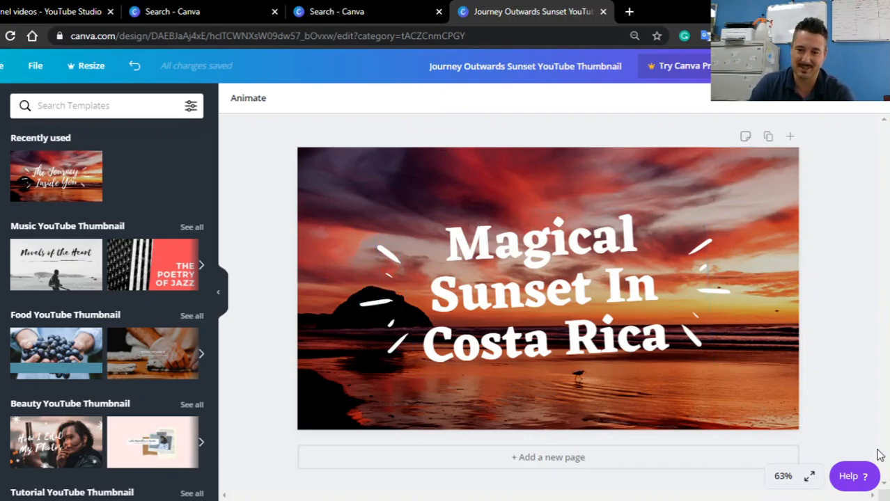
Duplicate the title text as a light orange copy and offset it slightly up and right over the white original.
left_click(533, 377)
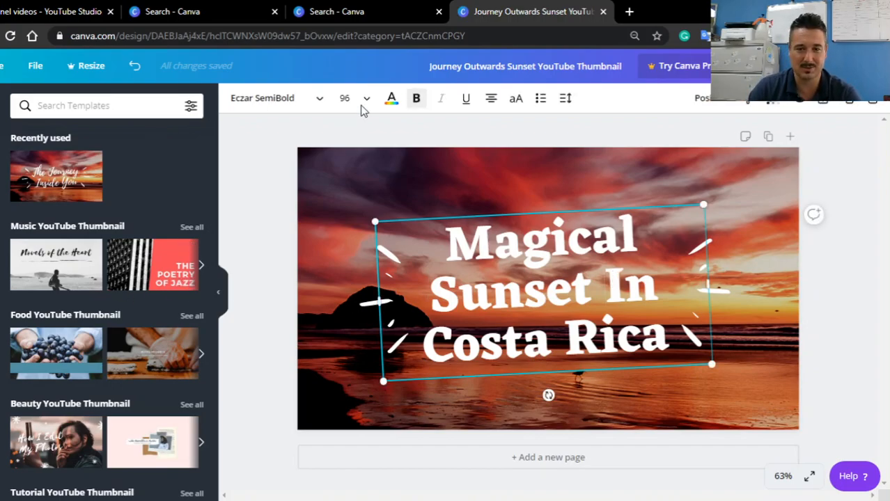
left_click(392, 98)
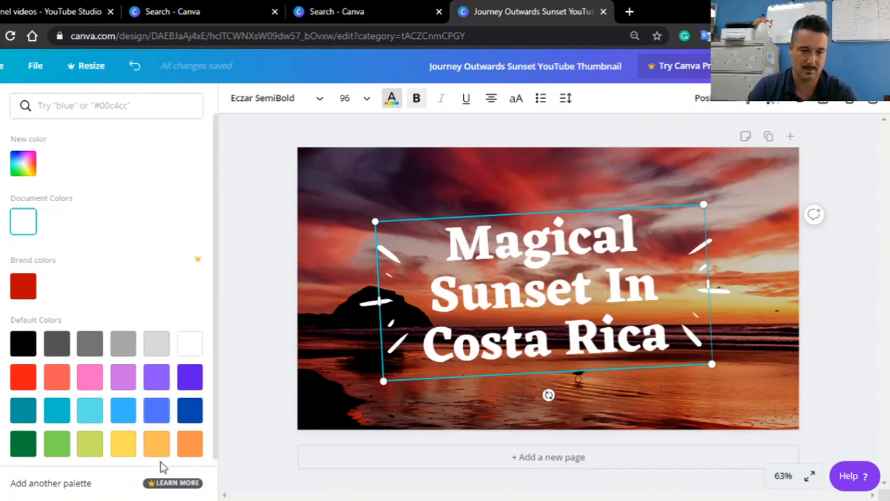
scroll(50, 408, "down", 1)
scroll(70, 349, "up", 1)
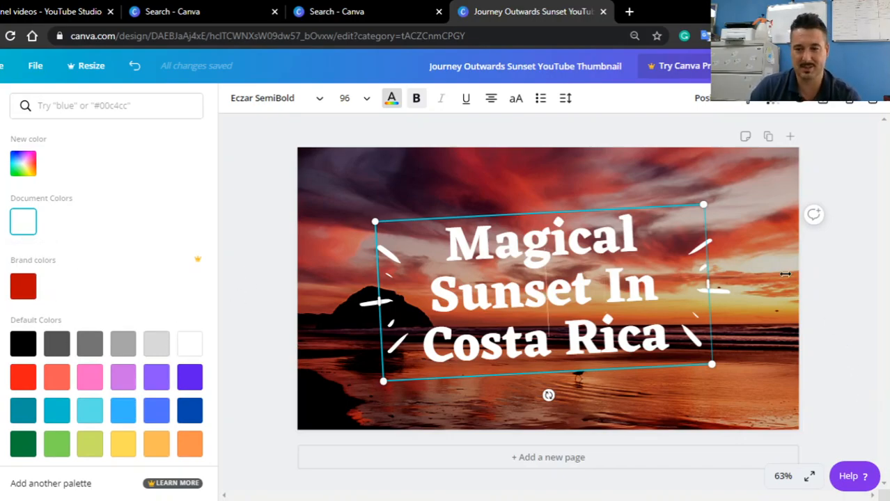
left_click(851, 105)
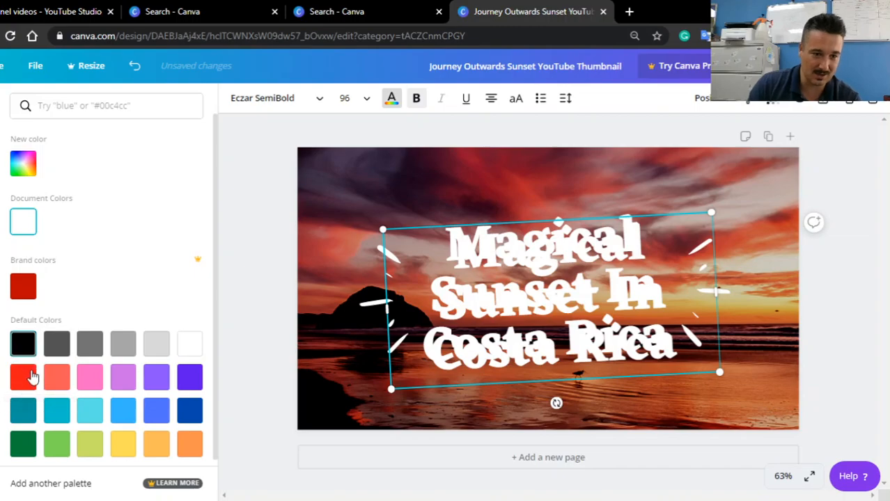
left_click(156, 450)
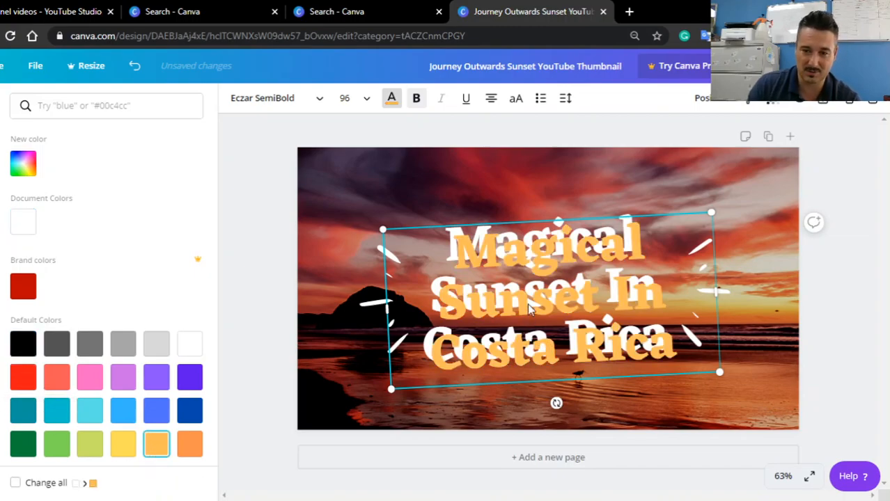
left_click_drag(524, 311, 519, 291)
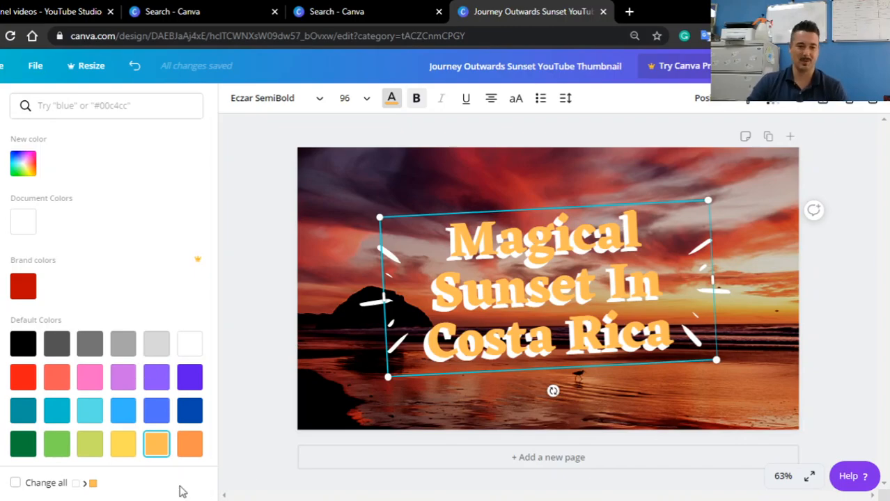
Try dark blue and red on the front copy of the title, and set its color to black.
left_click(190, 411)
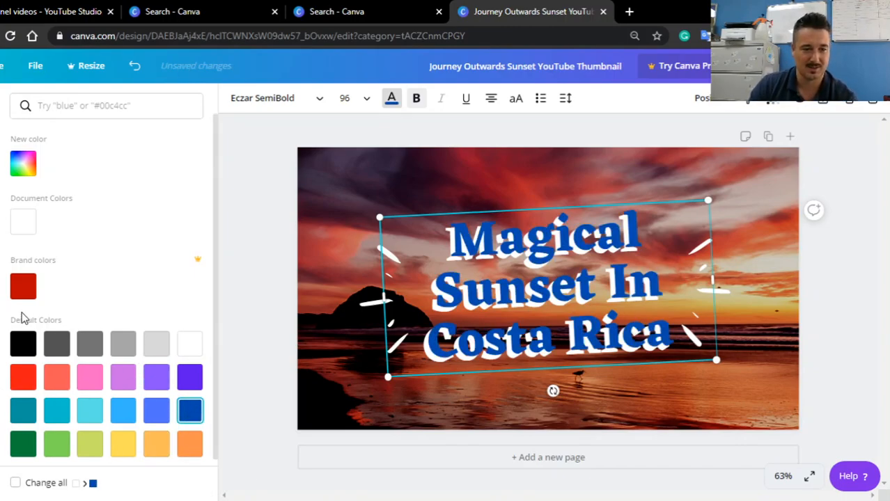
left_click(22, 287)
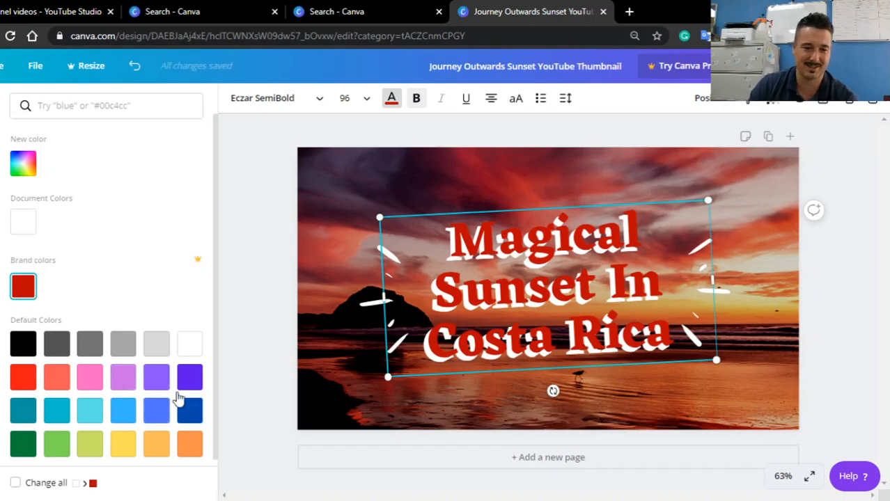
left_click(22, 343)
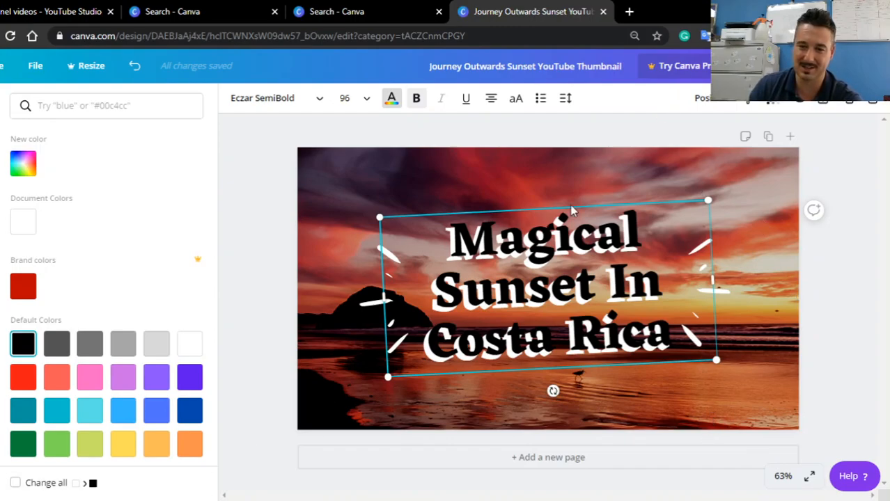
Try yellow on the front copy of the title, and change its color to dark blue.
scroll(174, 422, "down", 1)
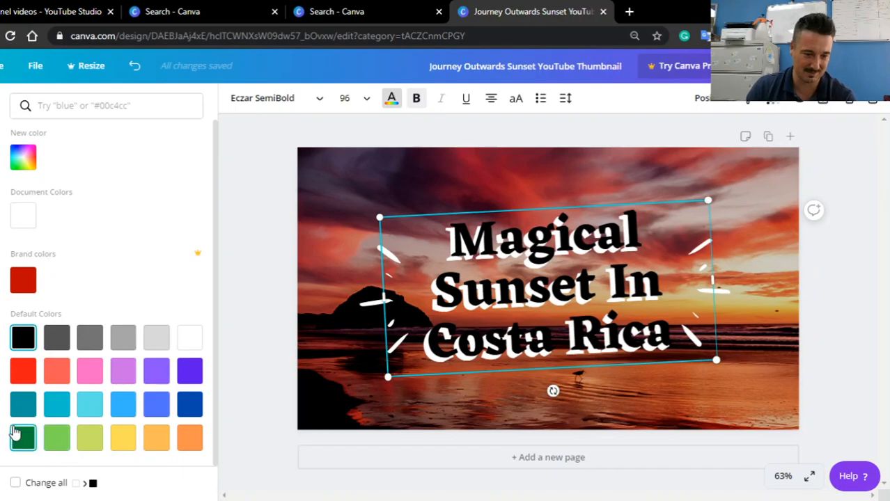
left_click(124, 445)
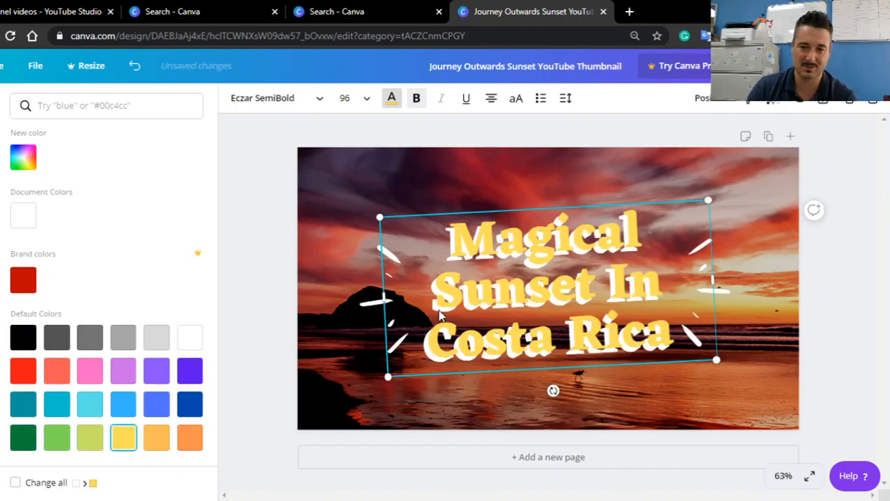
key("Escape")
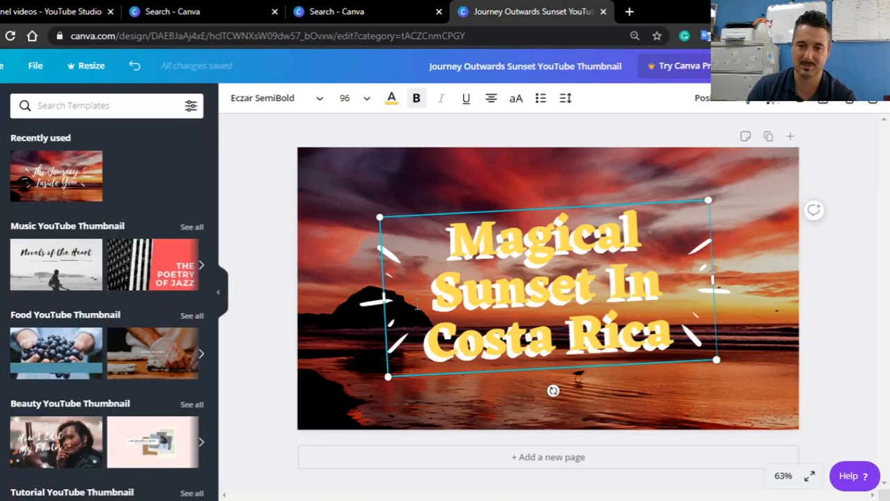
double_click(446, 173)
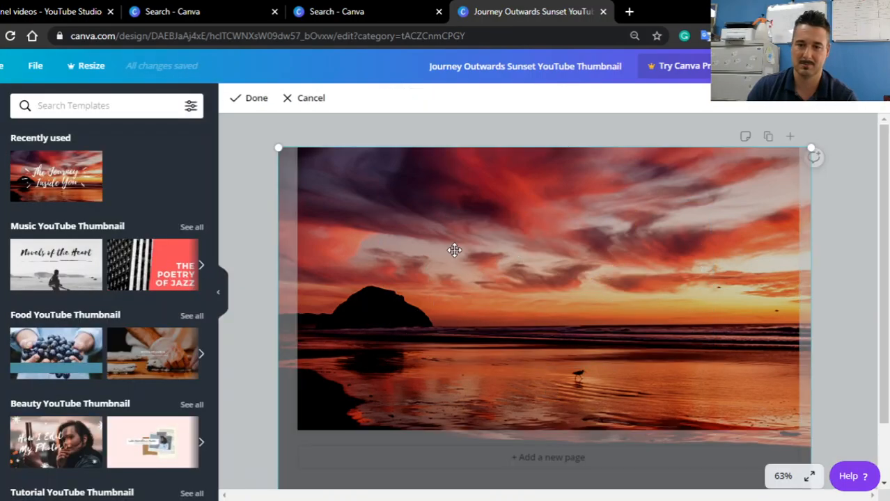
left_click(858, 175)
left_click(453, 348)
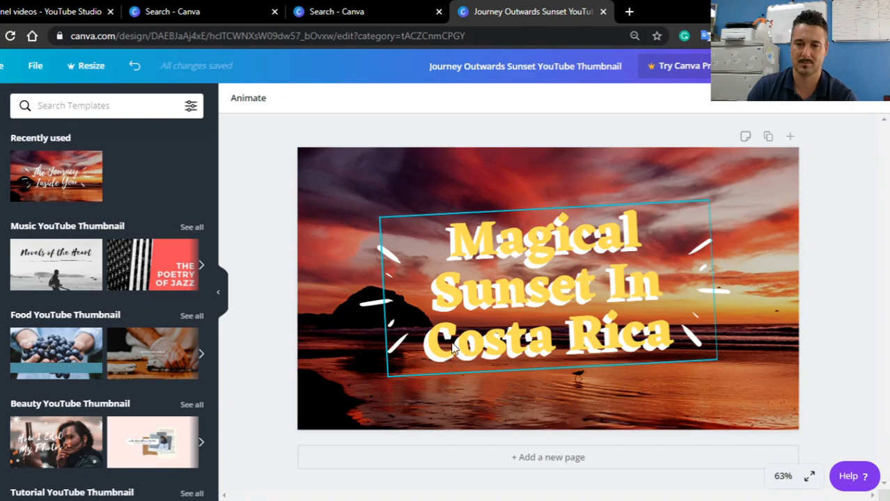
left_click(846, 254)
left_click(613, 278)
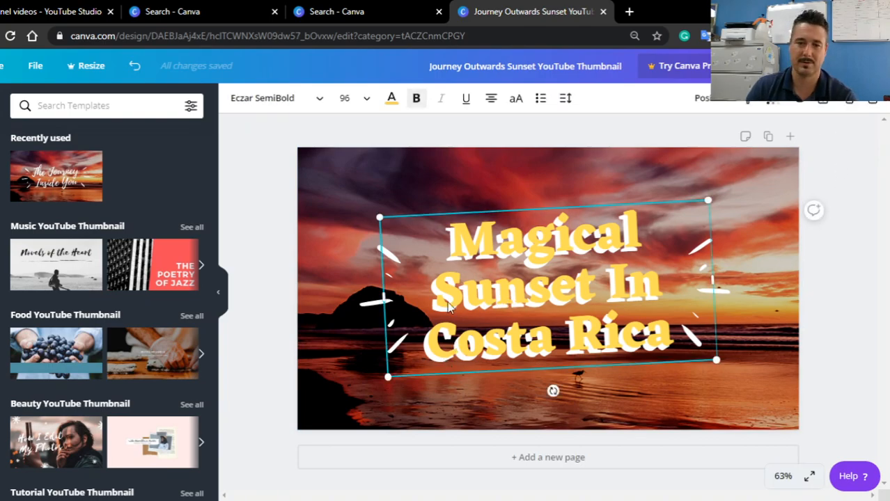
left_click(390, 98)
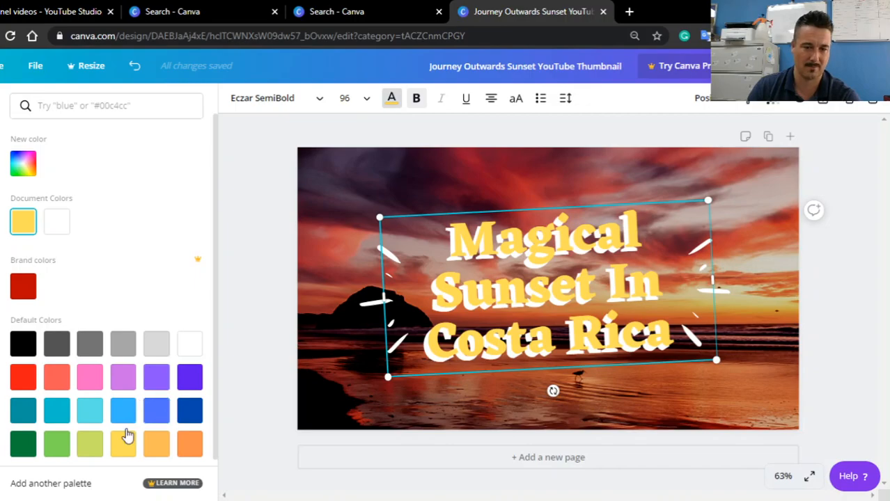
left_click(195, 413)
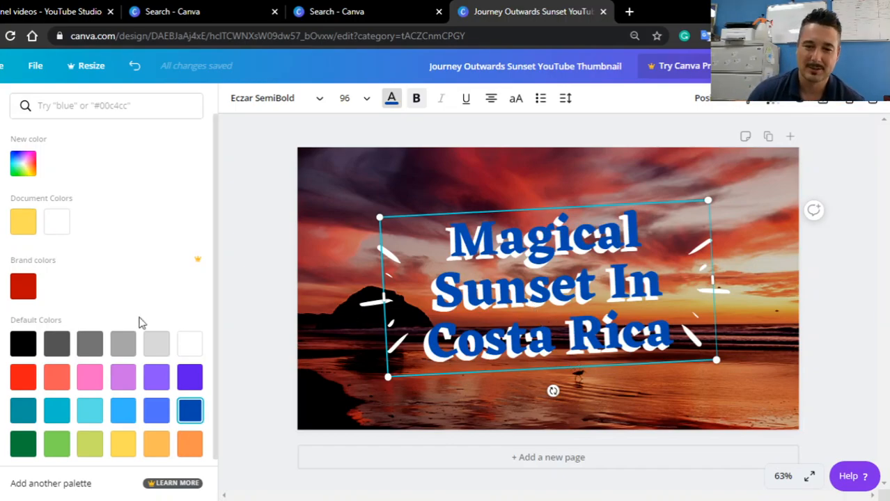
Try the Horizon font on the front copy of the title, and remove that copy, leaving only the white title.
left_click(251, 99)
scroll(70, 312, "down", 4)
scroll(77, 306, "up", 3)
left_click(83, 314)
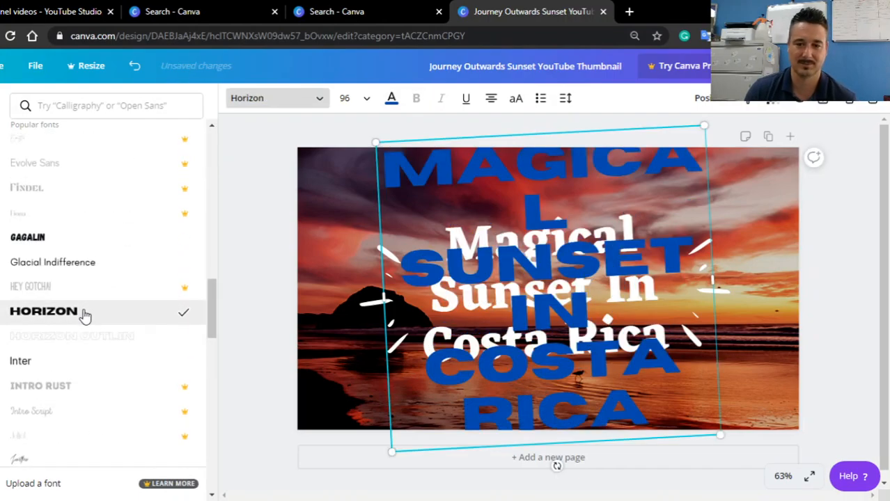
key("ctrl+z")
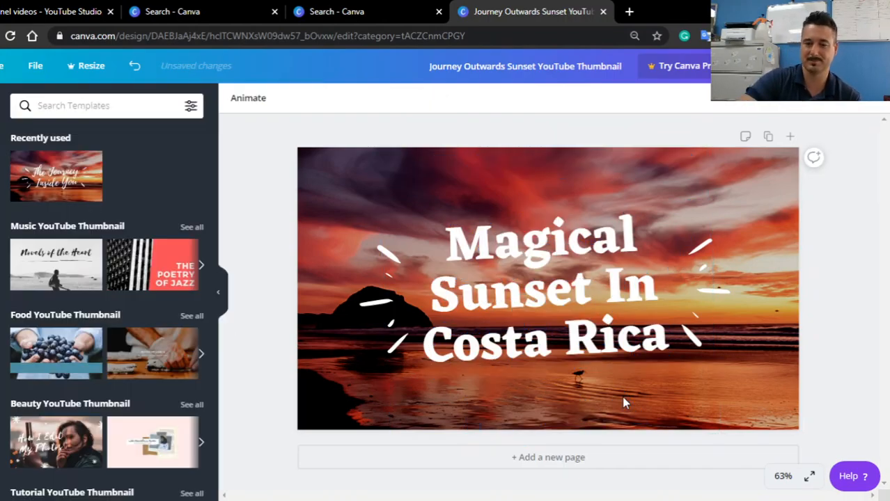
Enlarge the white title to font size 105, and move the dash graphic before the title outward and enlarge it.
left_click(611, 291)
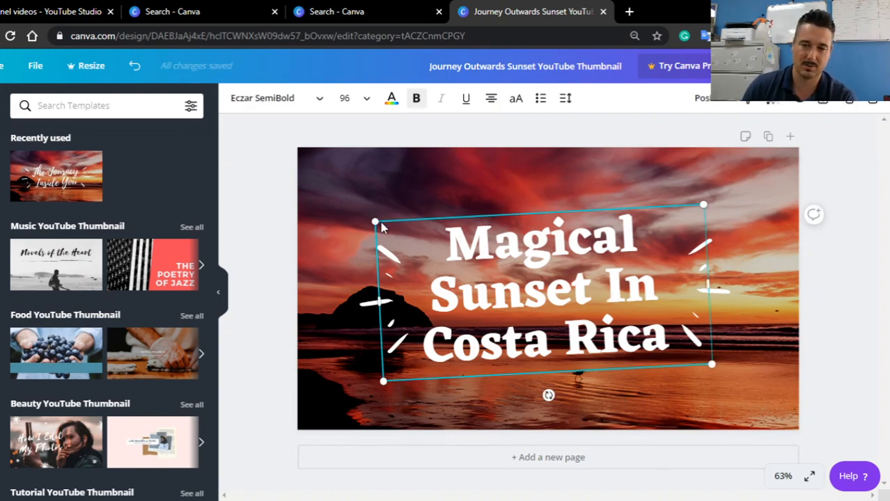
mouse_move(369, 211)
left_mouse_down()
mouse_move(351, 182)
mouse_move(338, 198)
left_mouse_up()
left_click_drag(390, 306, 365, 289)
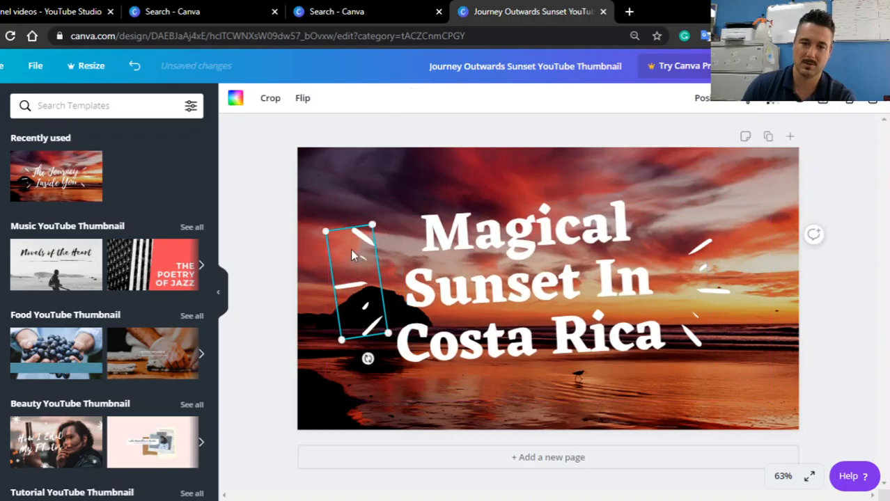
left_click_drag(325, 232, 249, 161)
mouse_move(360, 243)
left_mouse_down()
mouse_move(360, 298)
mouse_move(369, 258)
left_mouse_up()
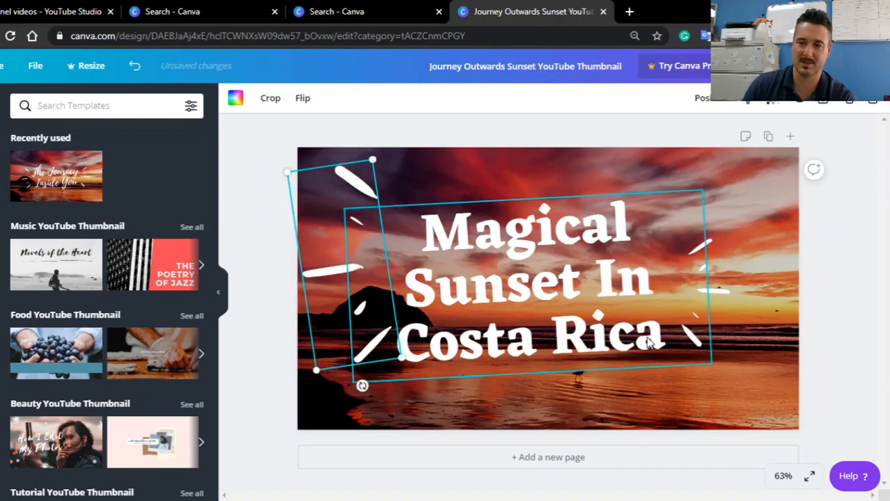
Enlarge the dash graphic after the title to match the other one, and center the title between the two.
left_click(717, 271)
left_click_drag(734, 236, 783, 131)
mouse_move(759, 248)
left_mouse_down()
mouse_move(767, 315)
mouse_move(768, 276)
left_mouse_up()
left_click_drag(531, 298, 549, 278)
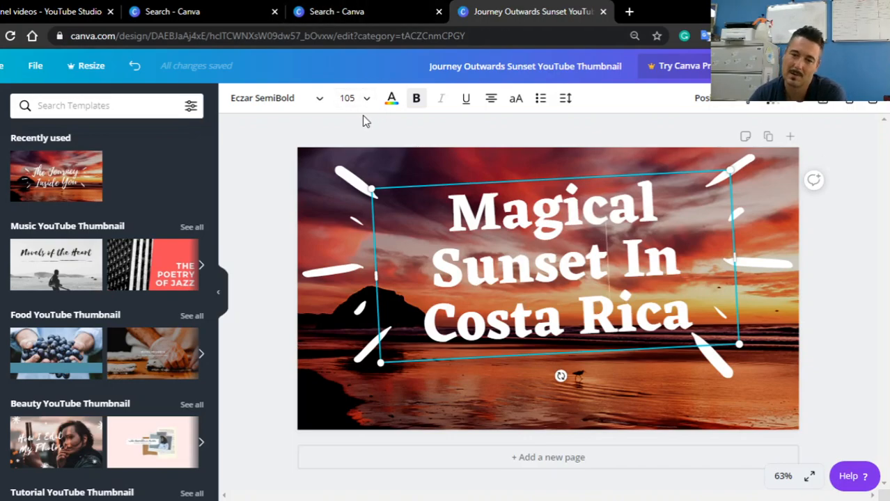
Color the title light orange, and place a dark blue duplicate over it, offset slightly upward.
left_click(390, 100)
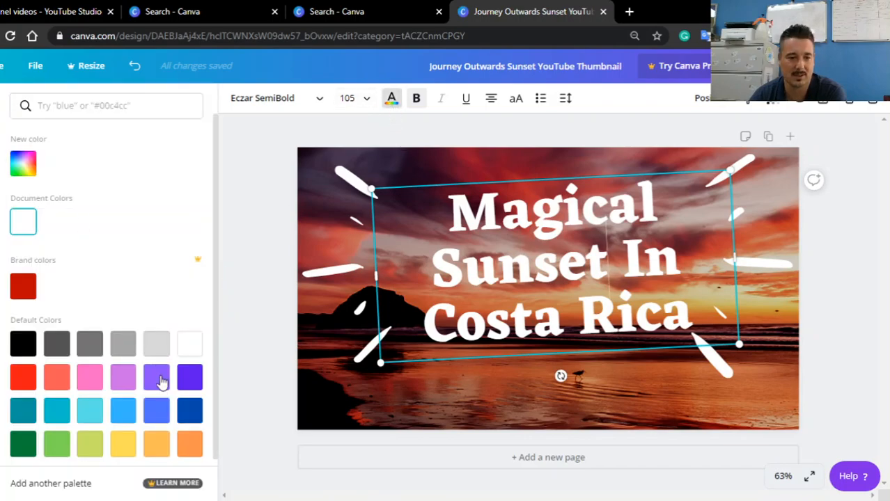
left_click(157, 443)
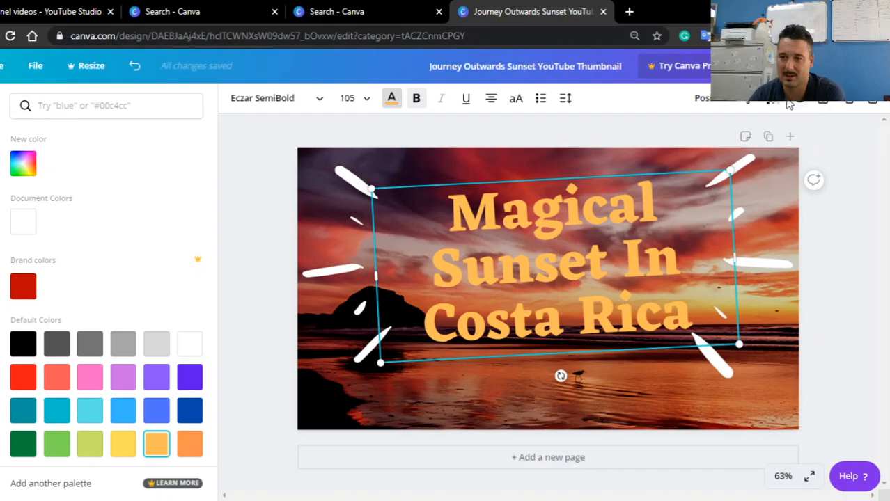
left_click(848, 103)
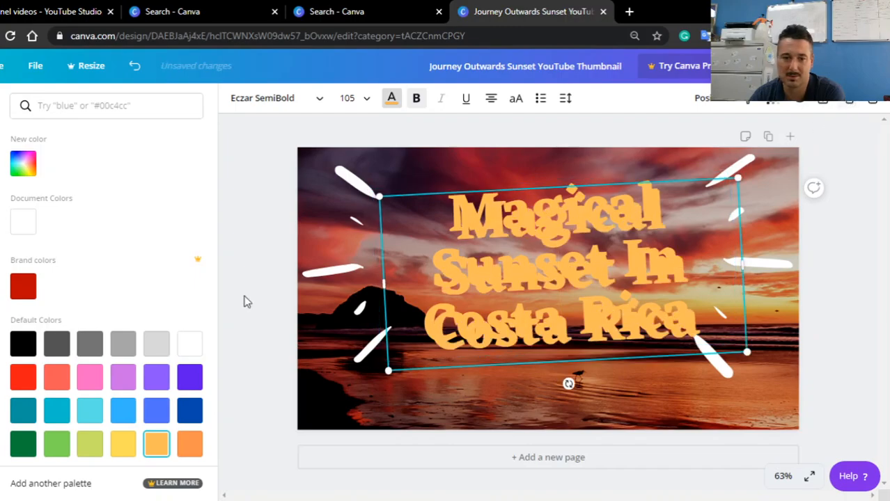
left_click(189, 410)
left_click_drag(570, 276, 558, 255)
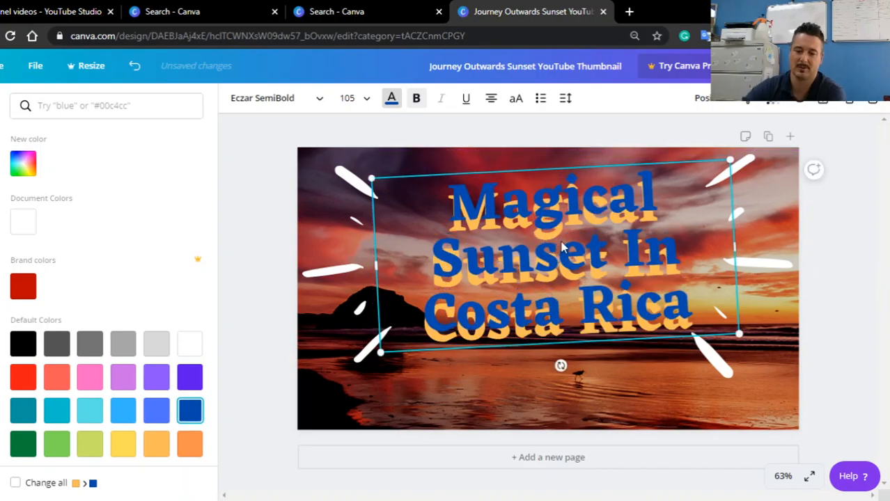
Nudge the dark blue title copy down and slightly right to leave a thin light orange shadow edge.
key("Down")
key("Down")
key("Down")
key("Down")
key("Down")
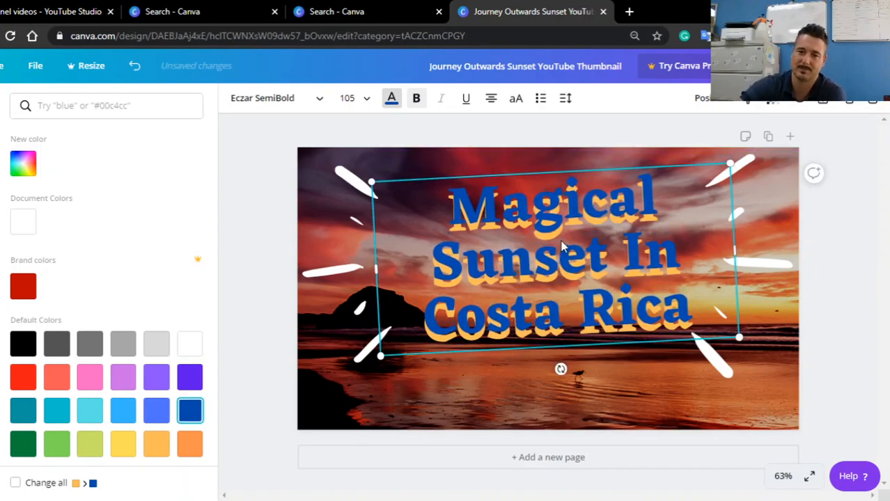
key("Right")
key("Right")
key("Right")
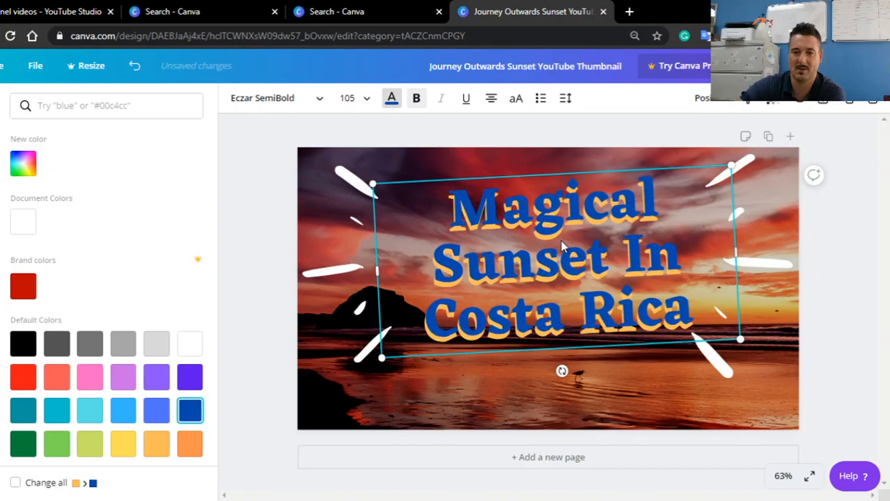
key("Down")
key("Down")
key("Down")
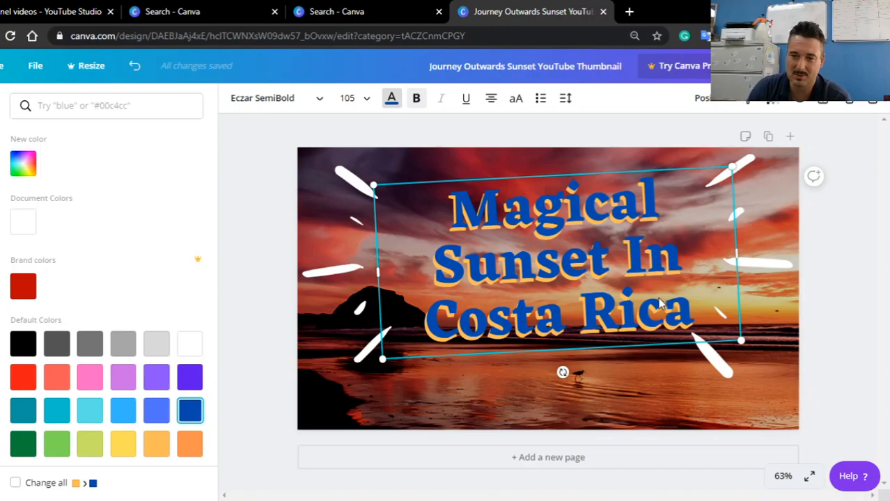
Try red, dark red, light orange, orange and yellow on the front title copy, and set it back to dark blue.
left_click(24, 376)
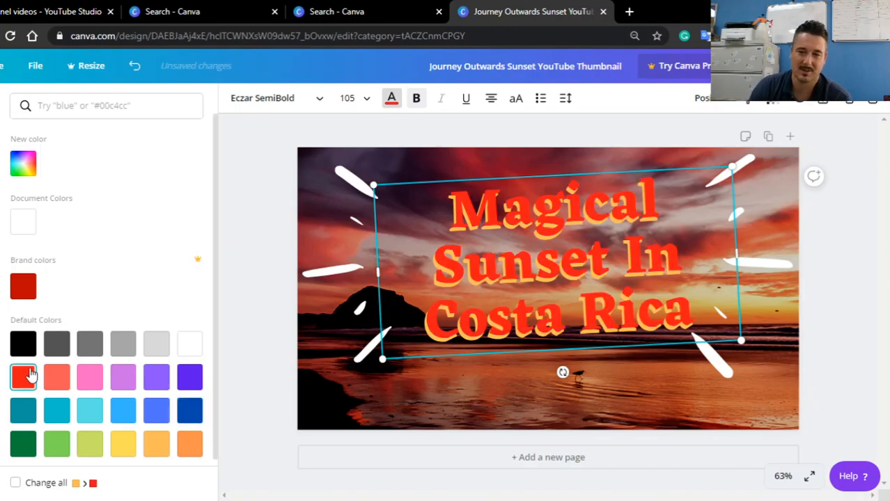
left_click(23, 286)
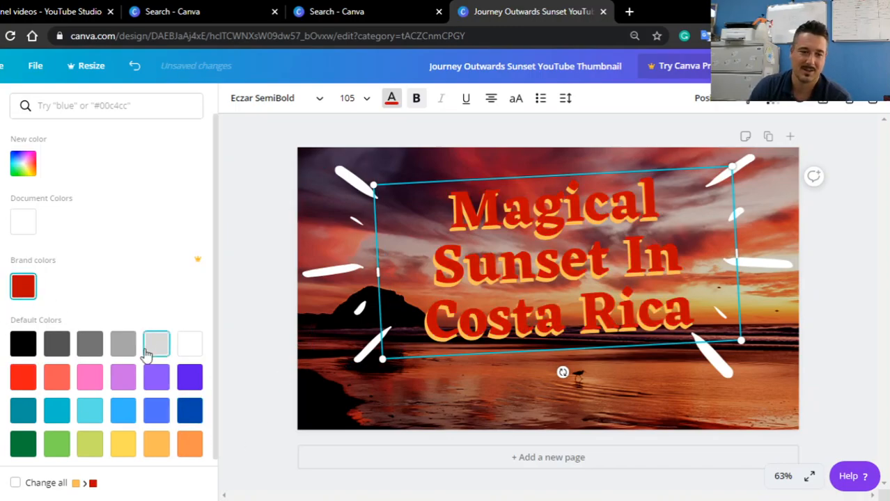
left_click(155, 449)
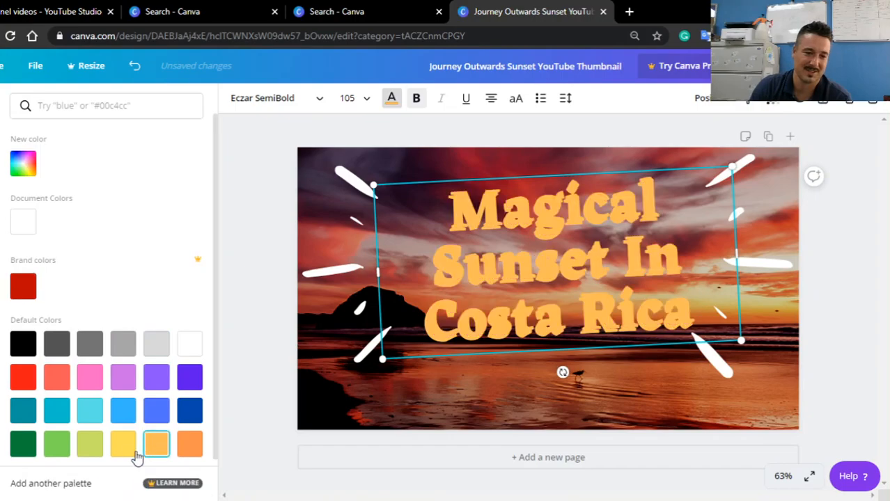
left_click(193, 445)
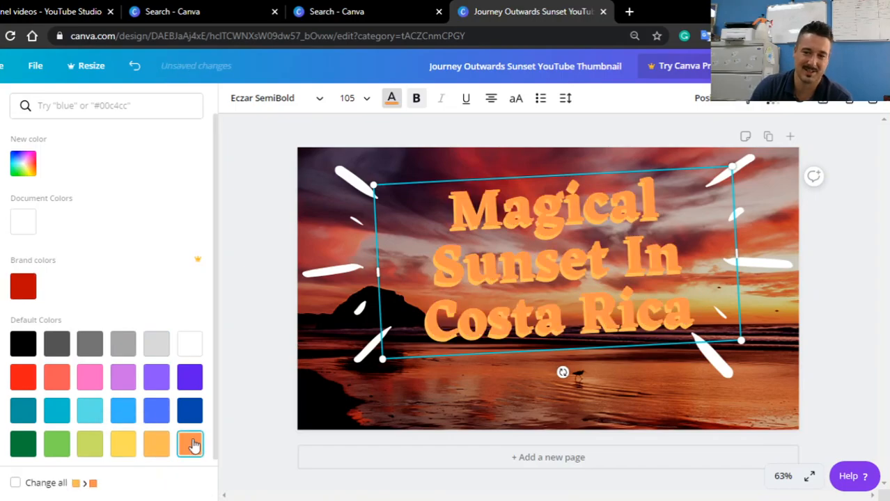
left_click(123, 448)
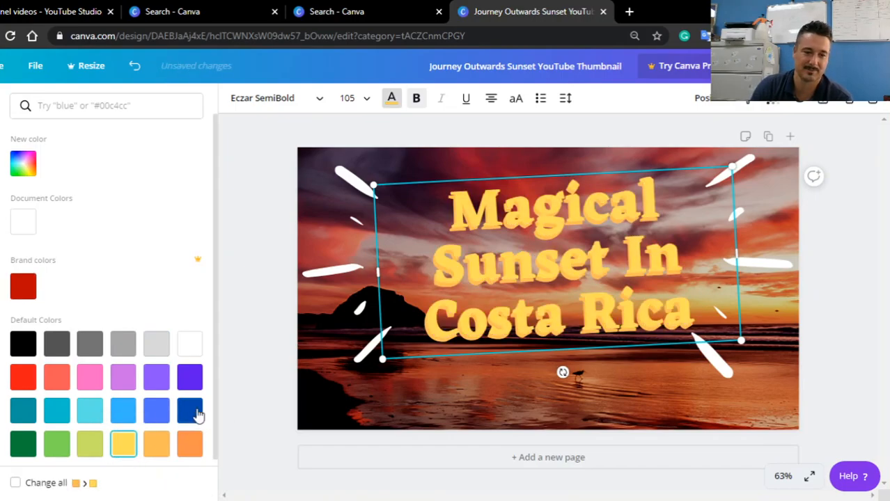
left_click(195, 415)
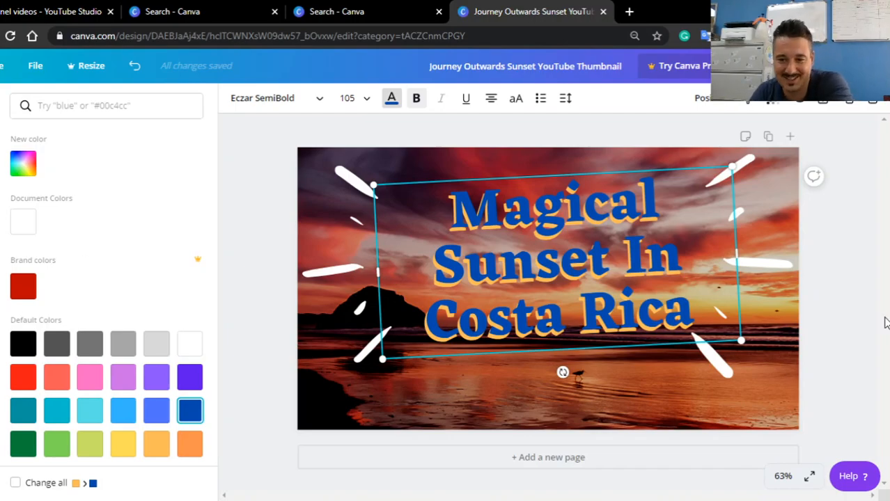
Set the color of the dash graphic after the title to light orange.
left_click(848, 388)
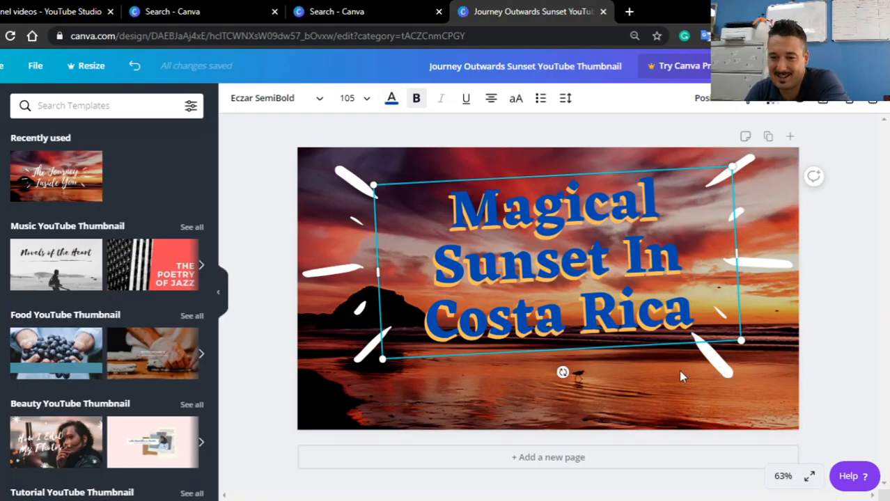
left_click(707, 359)
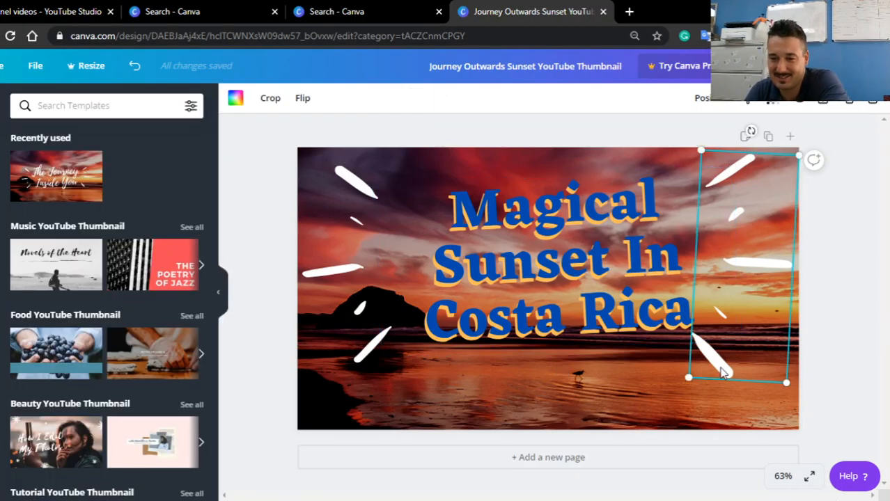
left_click(235, 98)
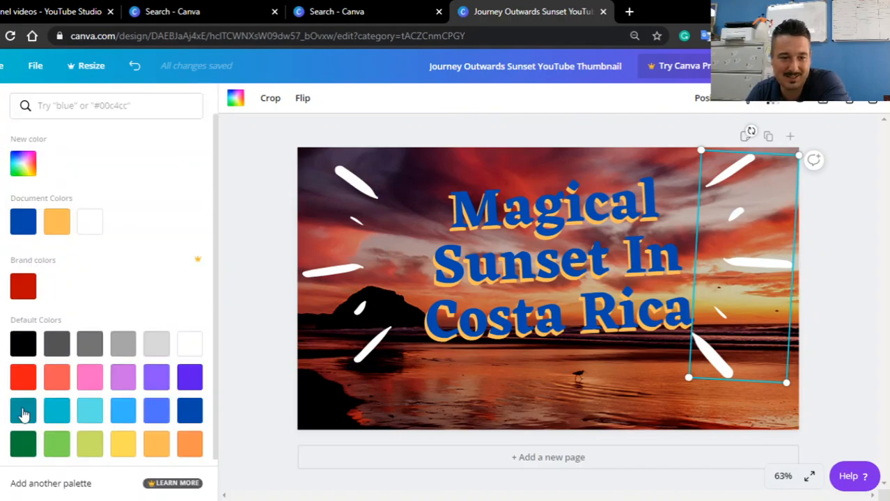
left_click(156, 444)
Undo the accidental shift of the blue title copy, and color the dash graphic before the title light orange.
left_click(397, 357)
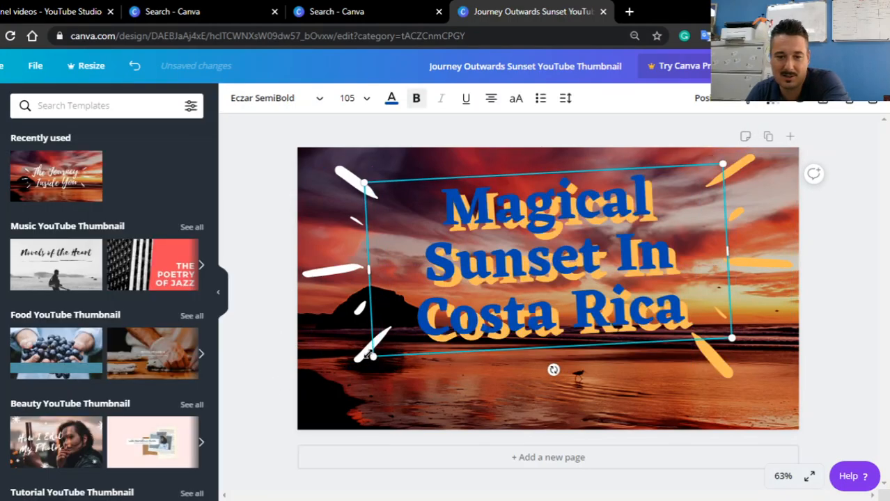
left_click(359, 354)
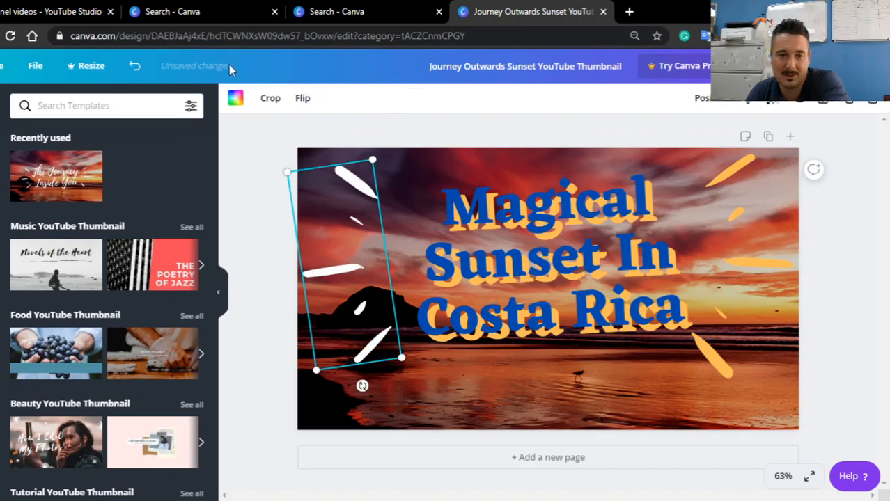
left_click(135, 66)
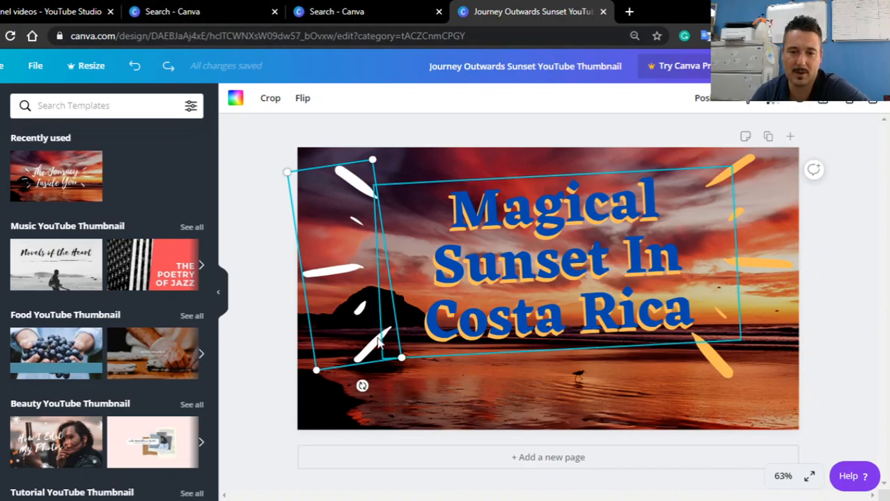
left_click(235, 97)
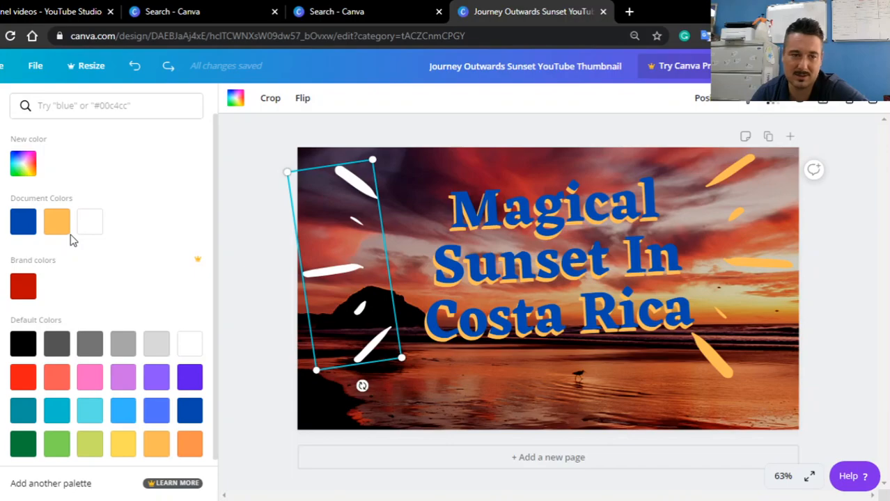
left_click(57, 223)
left_click(388, 240)
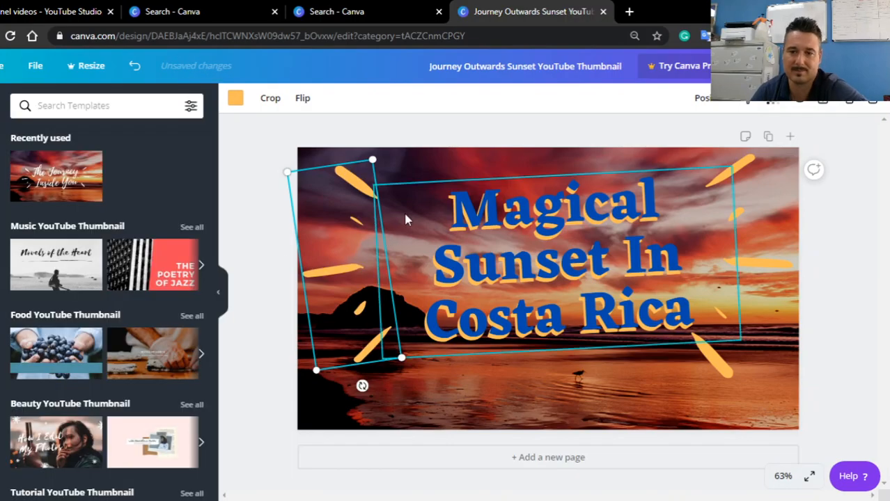
Shift the blue title copy slightly down and to the right over its light orange shadow.
left_click(587, 139)
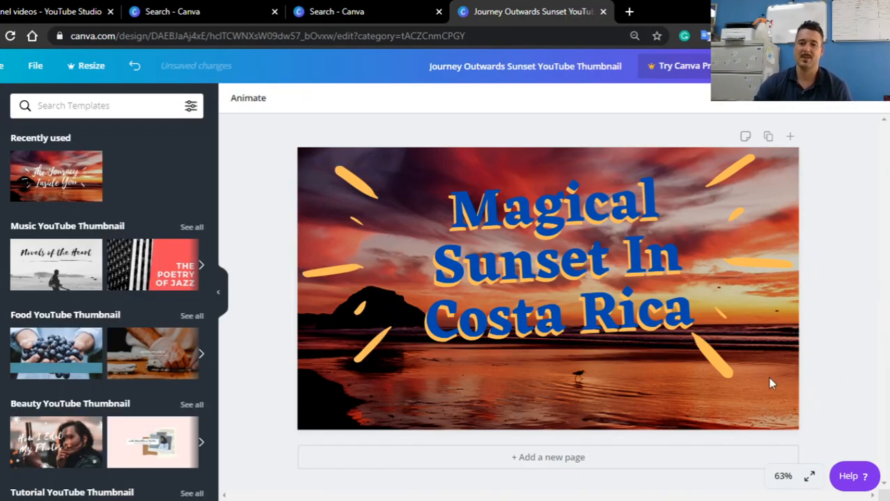
mouse_move(606, 292)
left_mouse_down()
mouse_move(580, 294)
mouse_move(605, 286)
left_mouse_up()
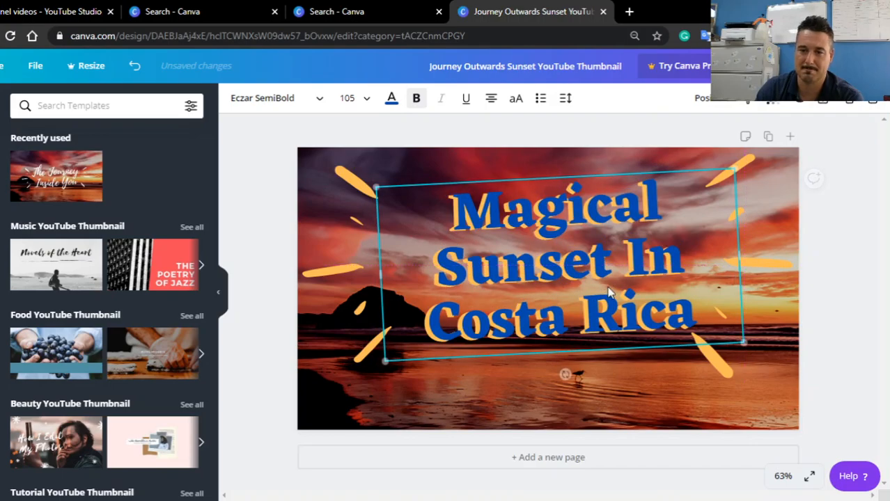
left_click(879, 337)
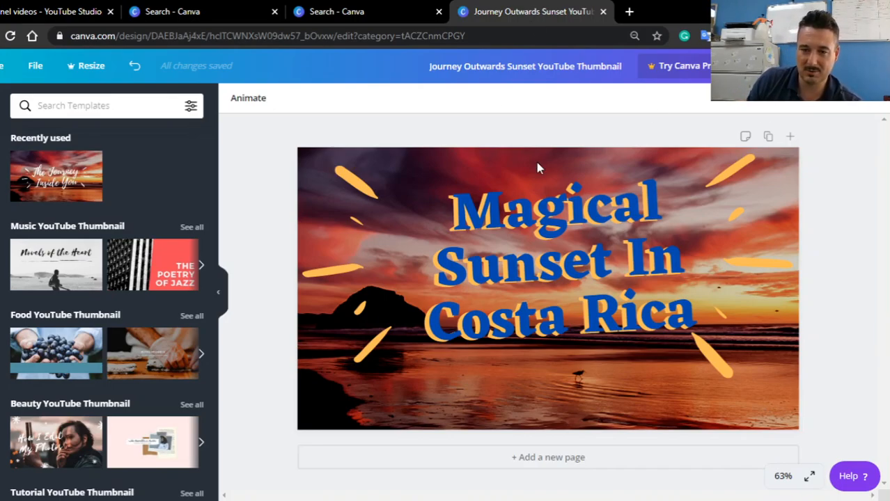
Nudge the blue title copy several steps left and a touch back right to thin the orange shadow edge.
left_click(551, 188)
key("Left")
key("Left")
key("Left")
key("Left")
key("Left")
key("Left")
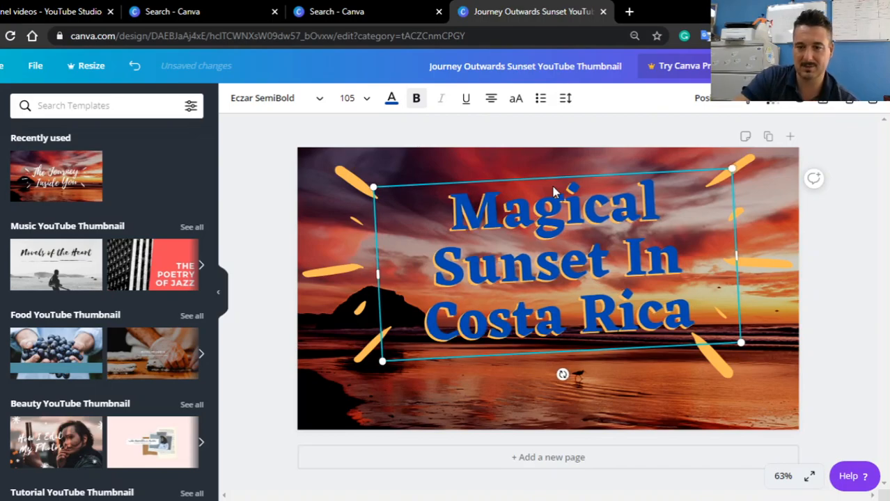
key("Right")
key("Right")
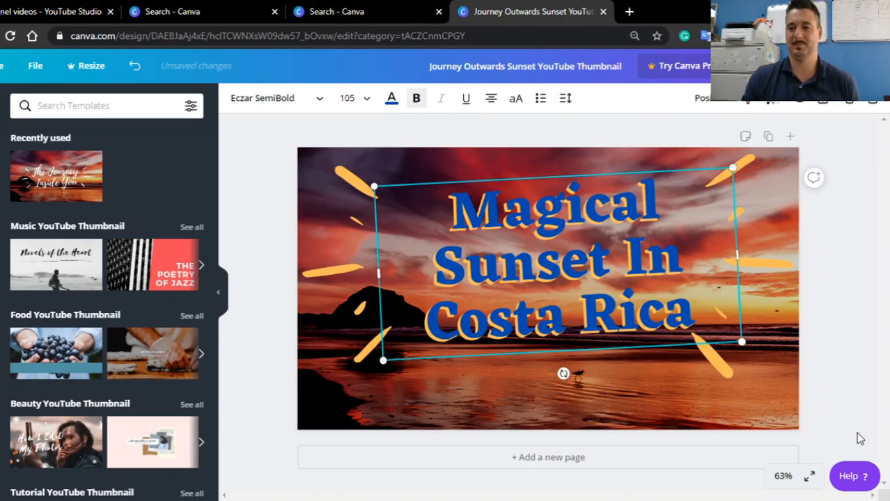
left_click(861, 386)
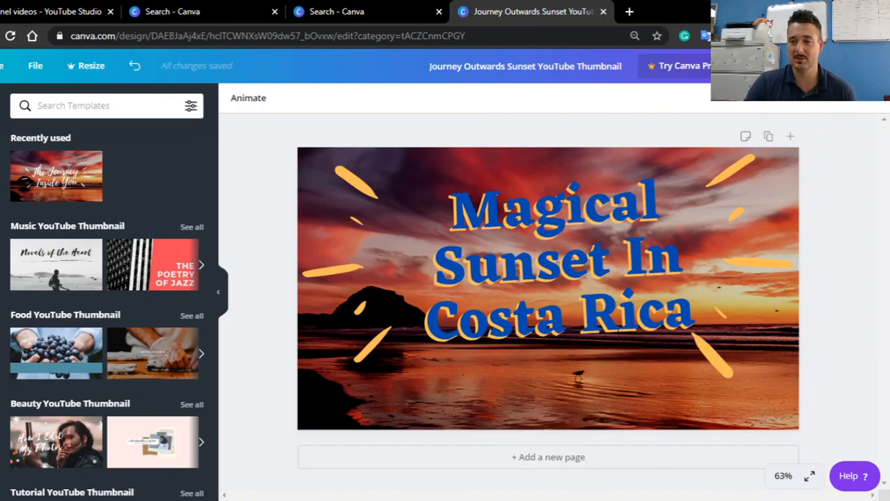
Download the thumbnail design as a JPG and dismiss the referral offer.
left_click(811, 67)
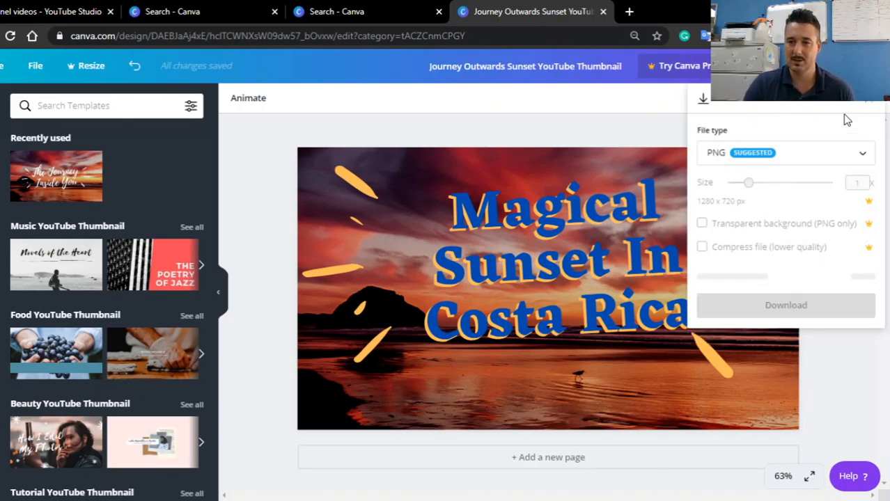
left_click(826, 158)
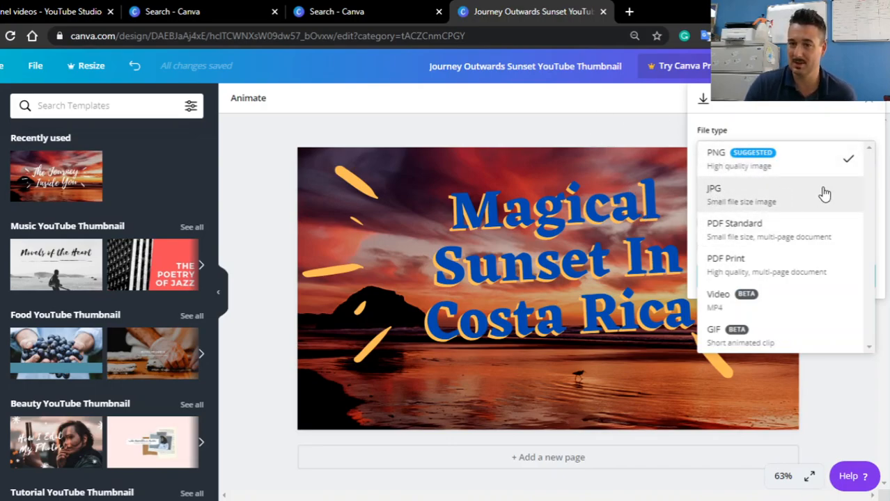
left_click(759, 205)
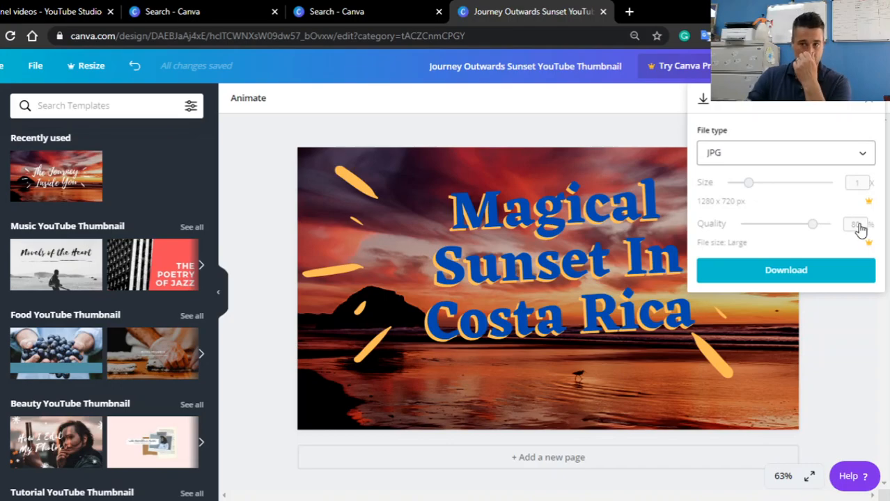
left_click(813, 280)
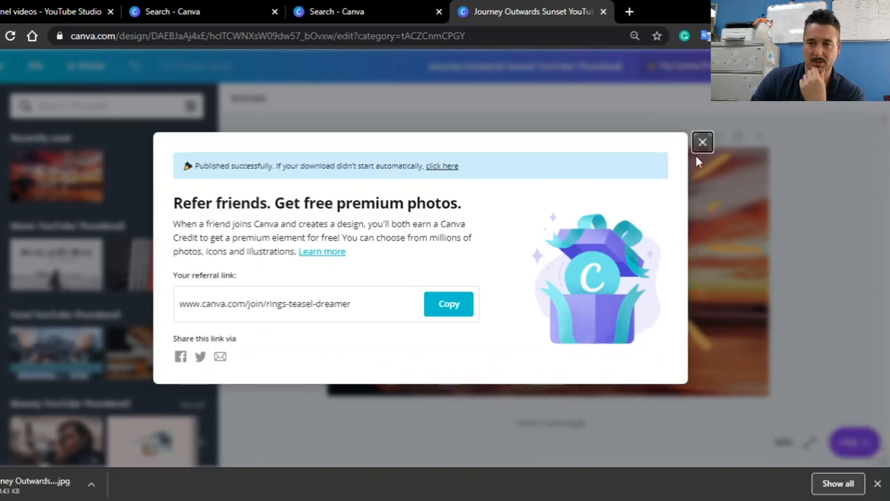
left_click(701, 143)
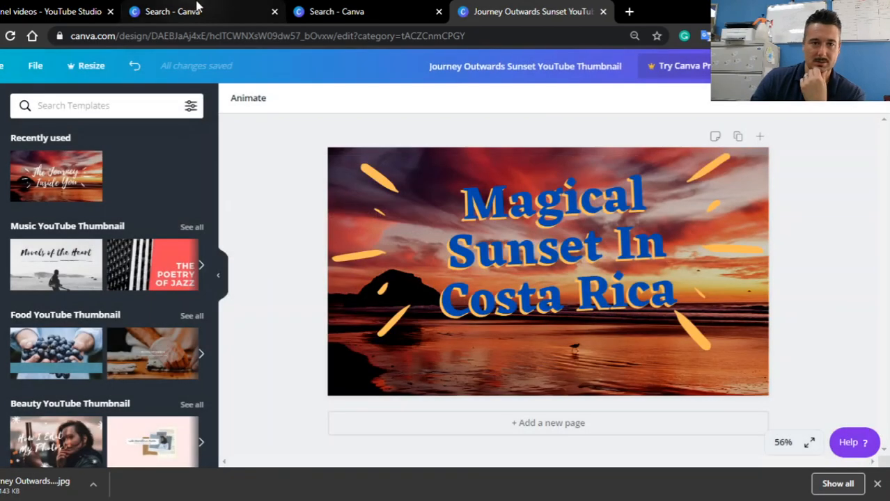
Switch to the video upload in YouTube Studio and upload the downloaded JPG as the video's custom thumbnail.
left_click(59, 12)
scroll(332, 292, "down", 6)
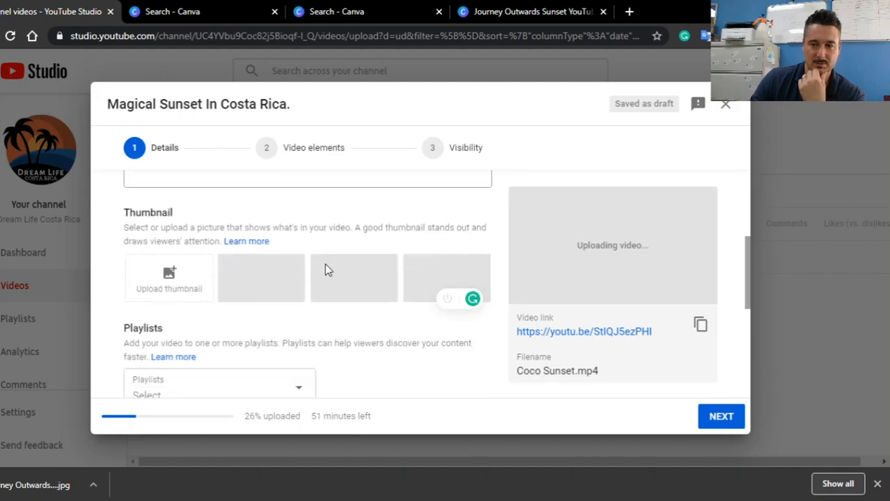
scroll(171, 341, "up", 3)
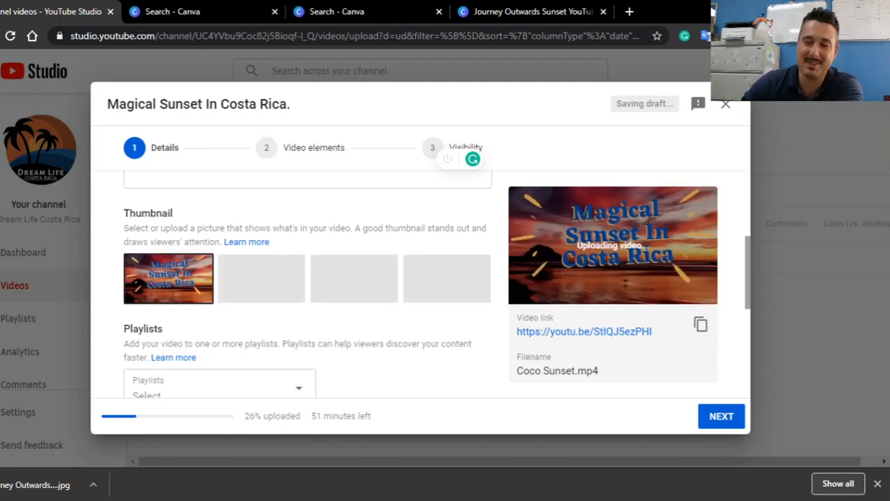
Look over the video's title, description, playlist and audience details, and expand the additional options.
scroll(202, 257, "up", 3)
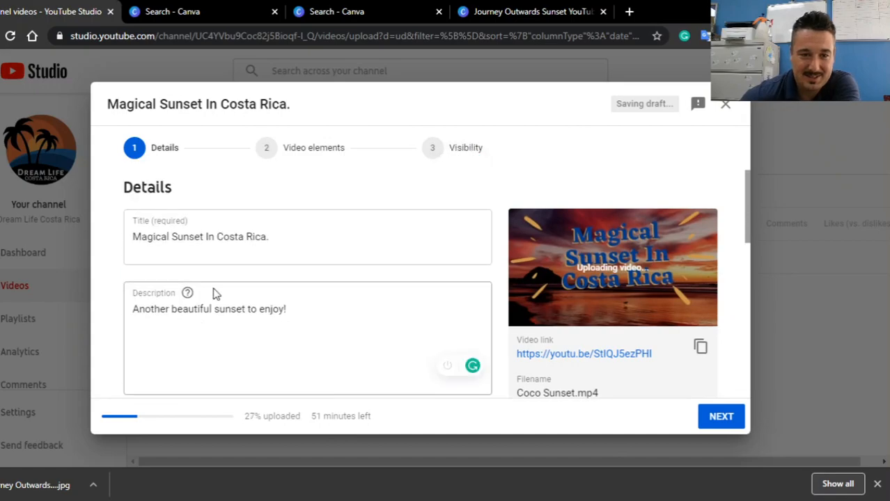
scroll(223, 251, "down", 2)
scroll(216, 260, "down", 4)
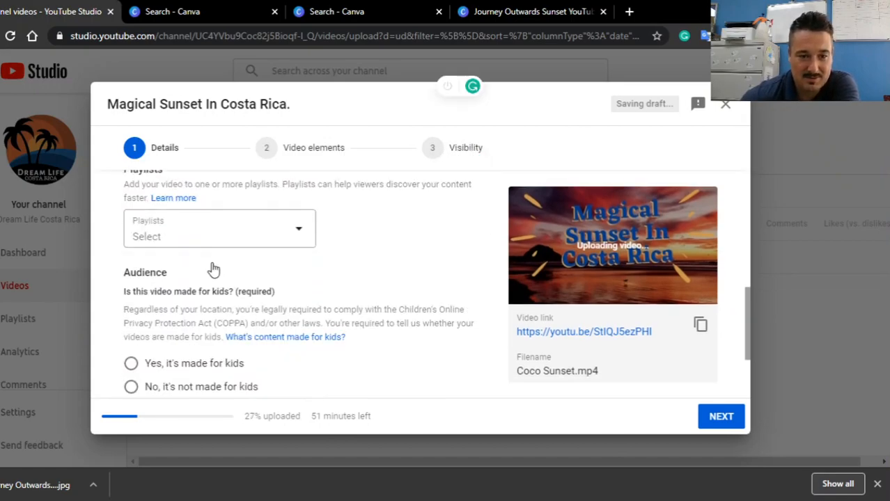
scroll(305, 292, "down", 1)
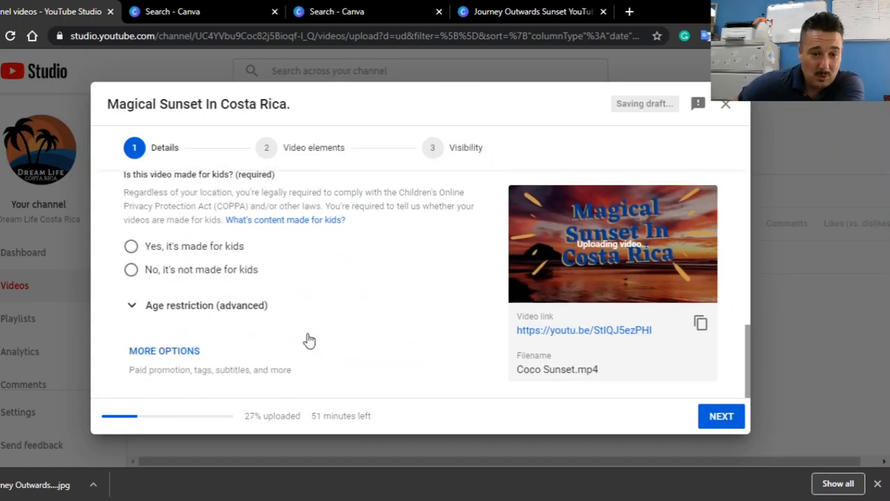
left_click(176, 352)
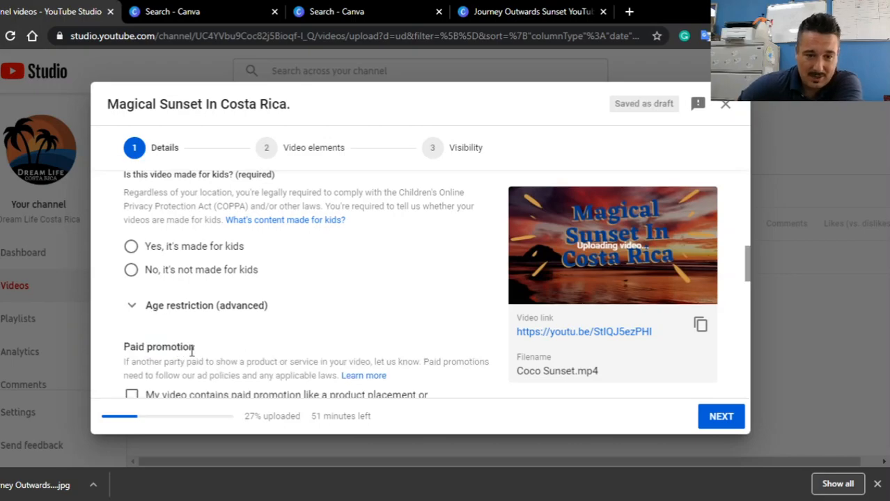
Review the paid promotion, tags, language, category and comment settings, and return to the video's title and description.
scroll(344, 318, "down", 5)
scroll(156, 320, "up", 2)
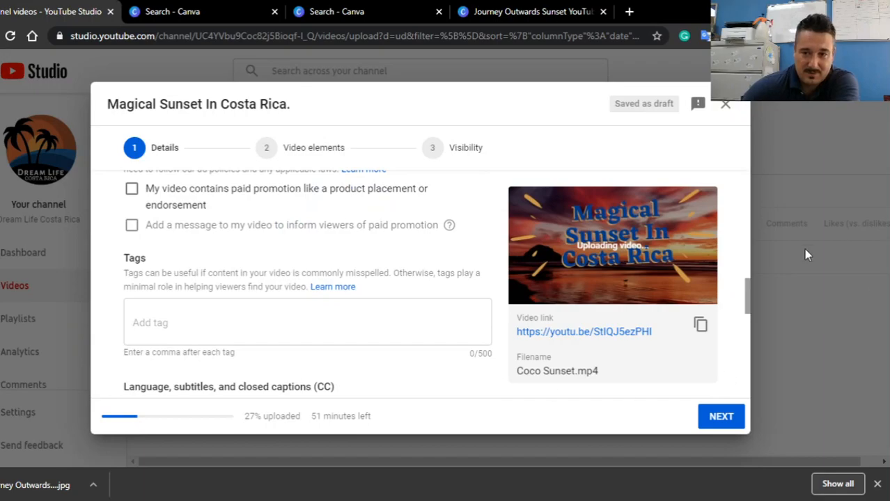
scroll(260, 288, "down", 9)
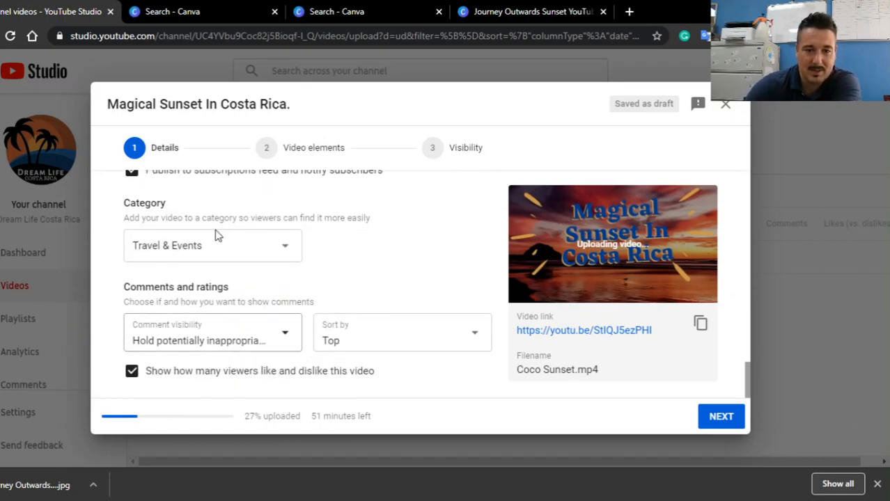
scroll(371, 199, "up", 2)
scroll(424, 274, "up", 10)
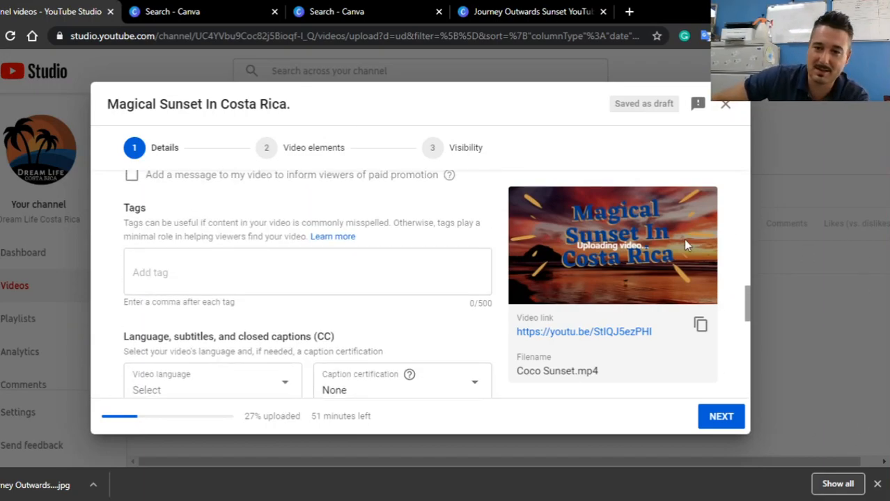
scroll(192, 287, "up", 8)
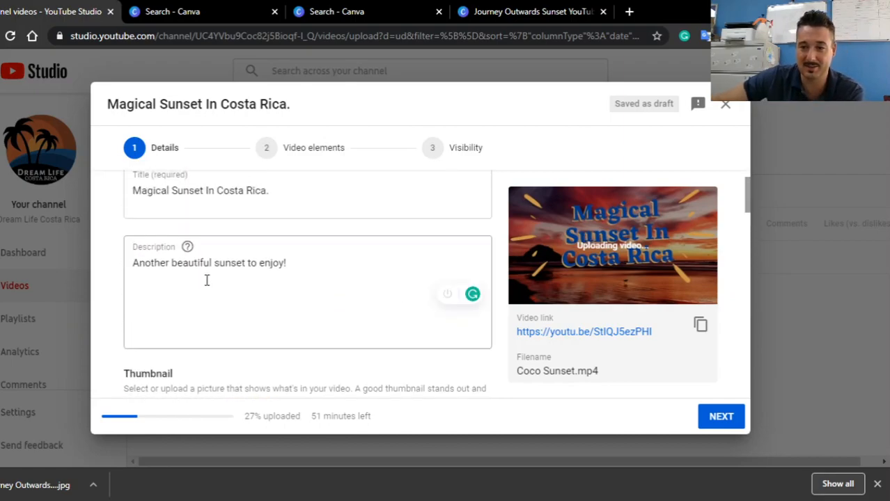
scroll(418, 355, "up", 2)
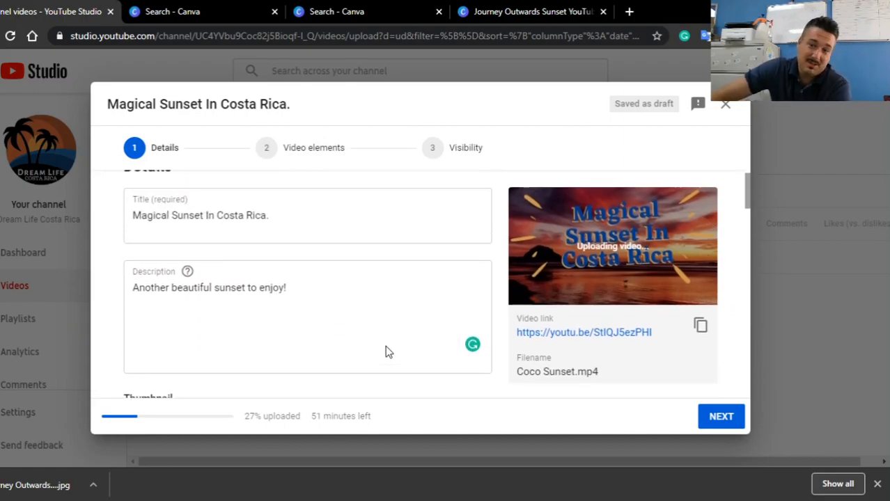
scroll(478, 402, "down", 1)
scroll(478, 402, "up", 1)
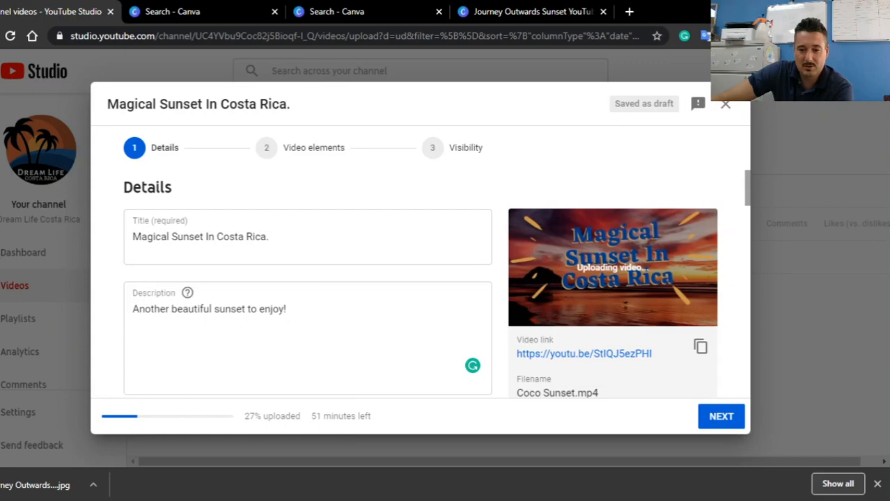